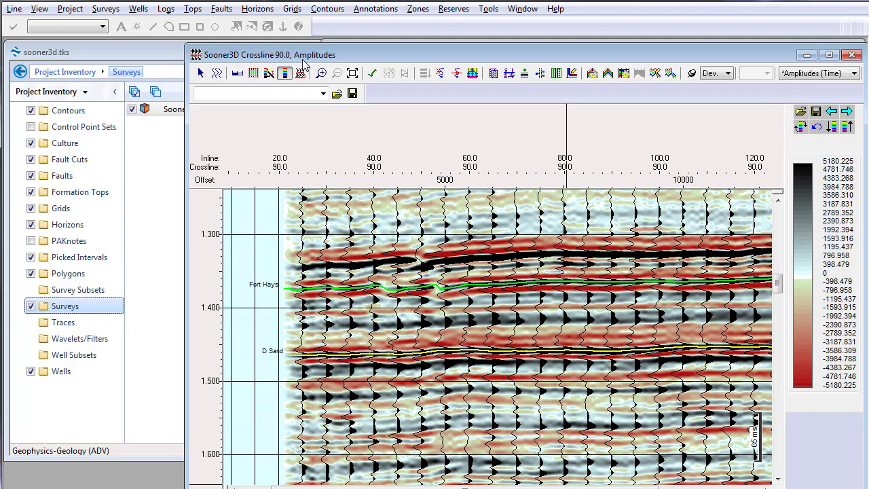
Step: Close the Sooner3D Crossline 90.0 section window with Ctrl+F4 to reveal the Base Map
key("ctrl+F4")
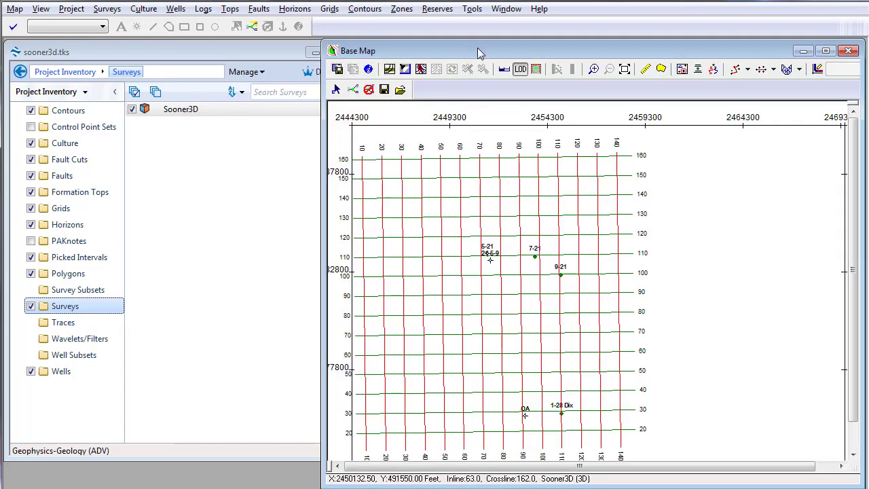
Step: Display Crossline 90.0 from the Base Map and move its section window to the top
right_click(456, 300)
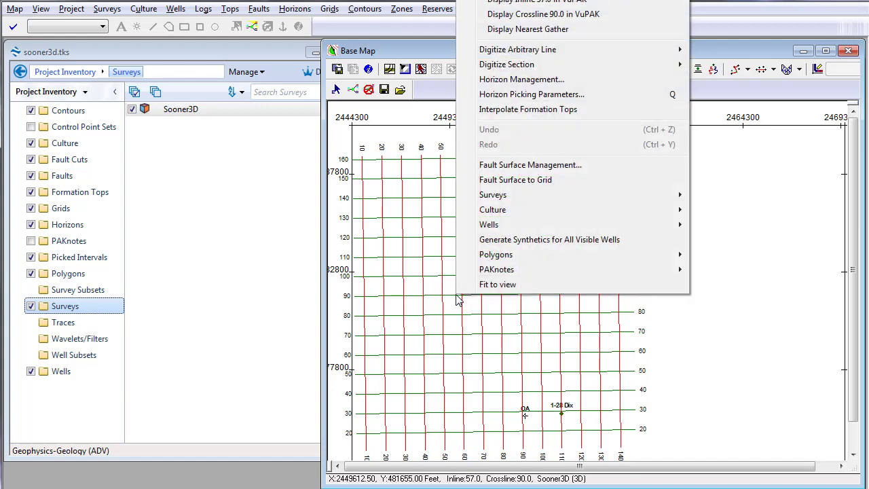
left_click(543, 14)
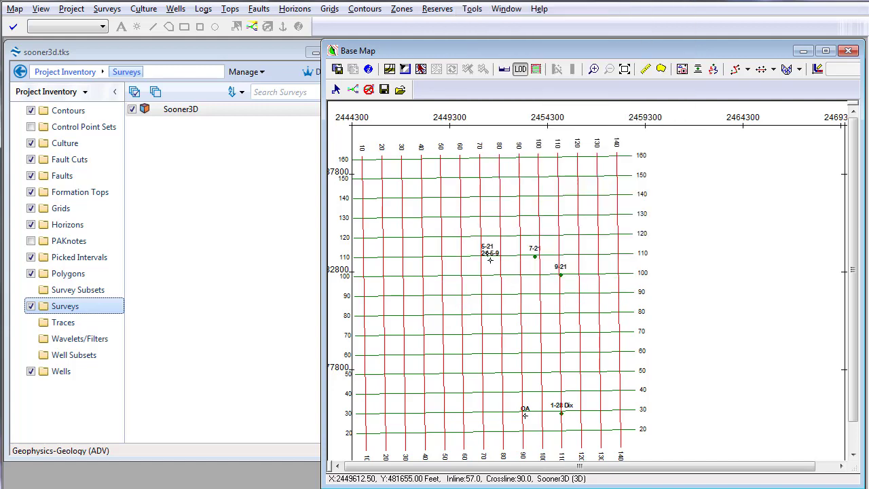
left_click_drag(438, 77, 423, 44)
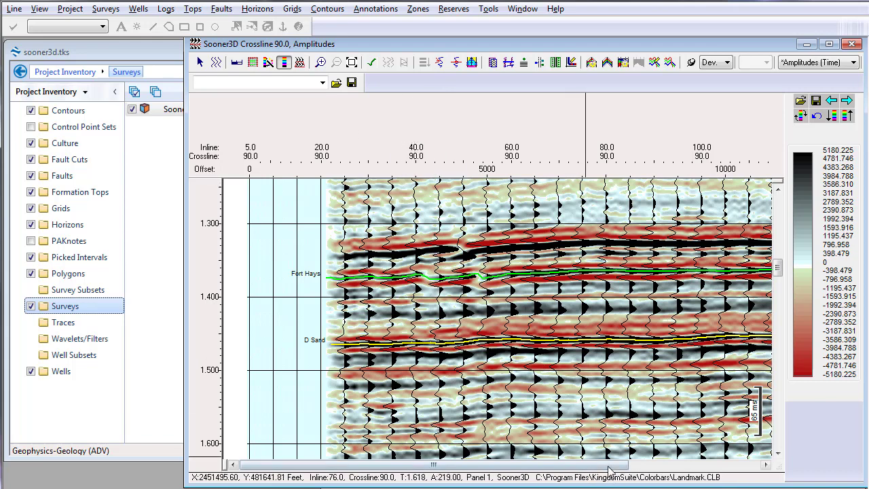
Step: Change the crossline 90 vertical scale from 15 to 12 inches per second
left_click_drag(609, 469, 651, 469)
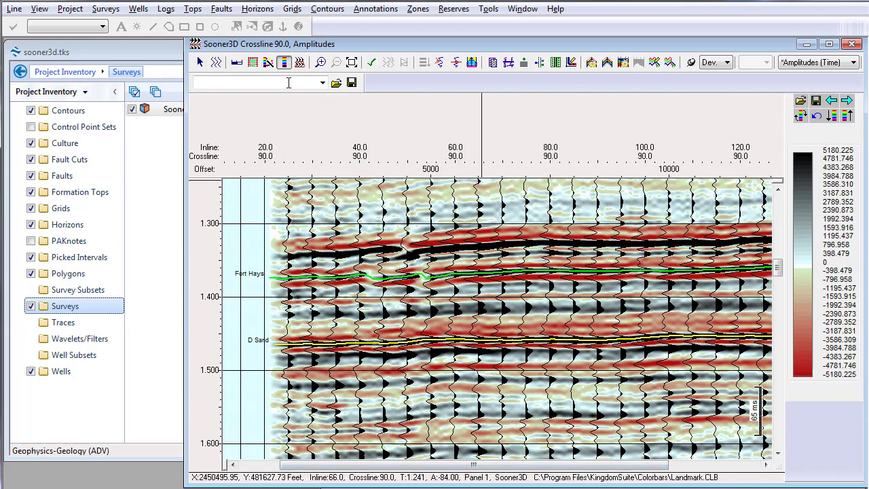
left_click(236, 61)
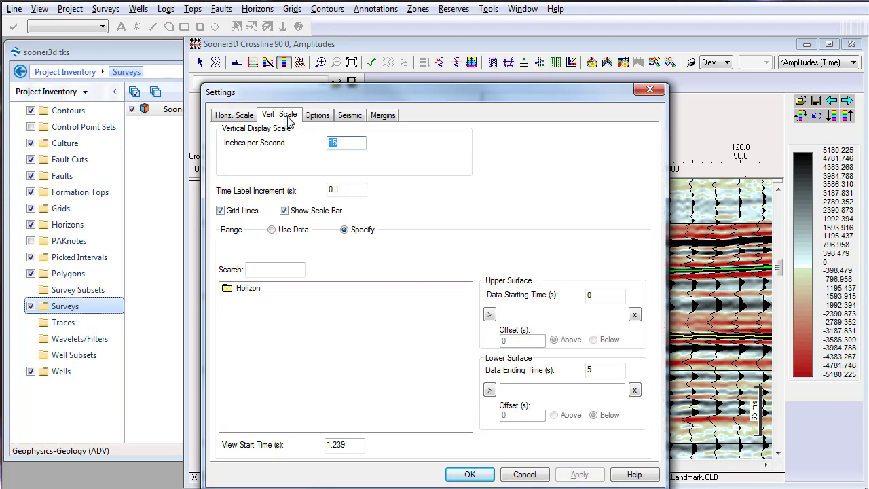
type("12")
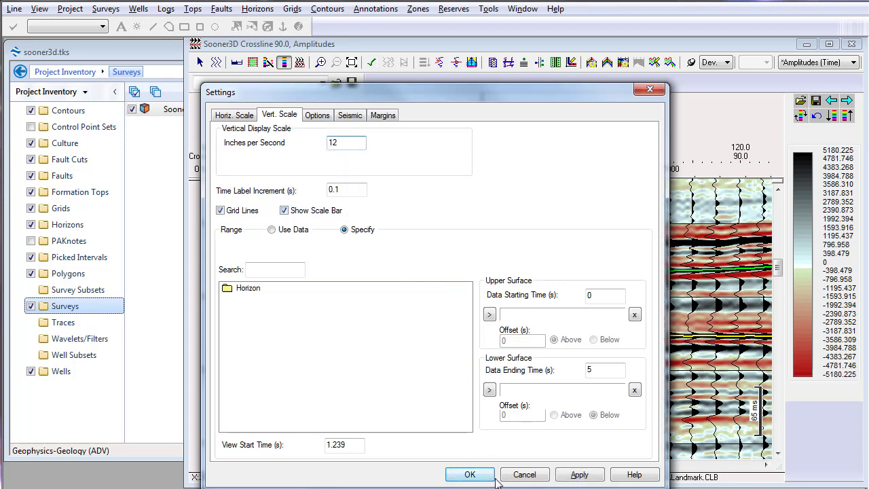
left_click(580, 475)
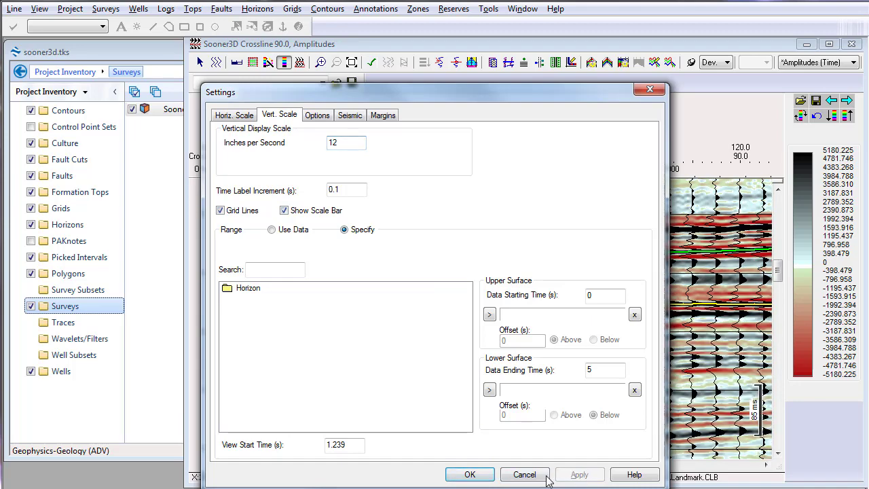
left_click(468, 473)
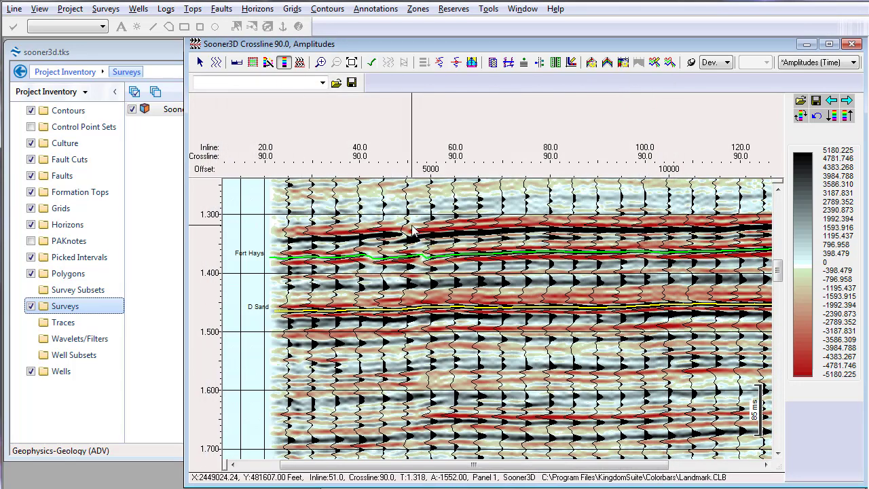
scroll(781, 272, "up", 1)
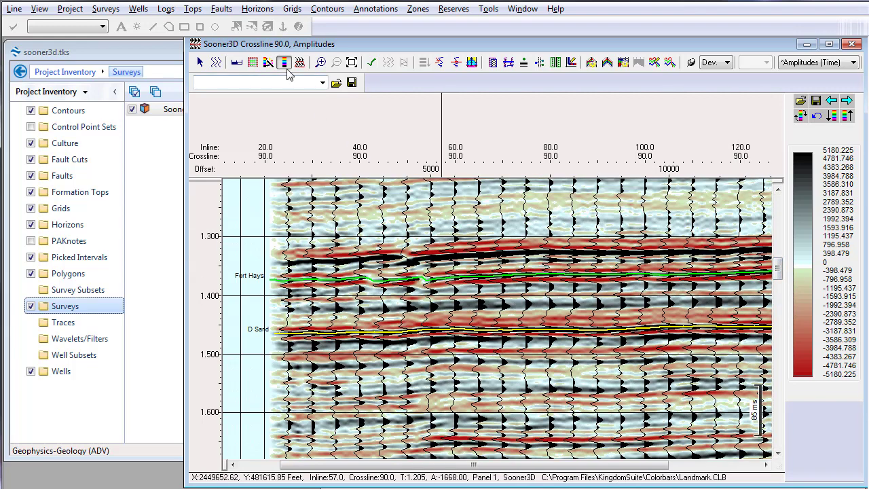
Step: Set the section's seismic plot type to Wiggle Variable Area and apply it
left_click(236, 63)
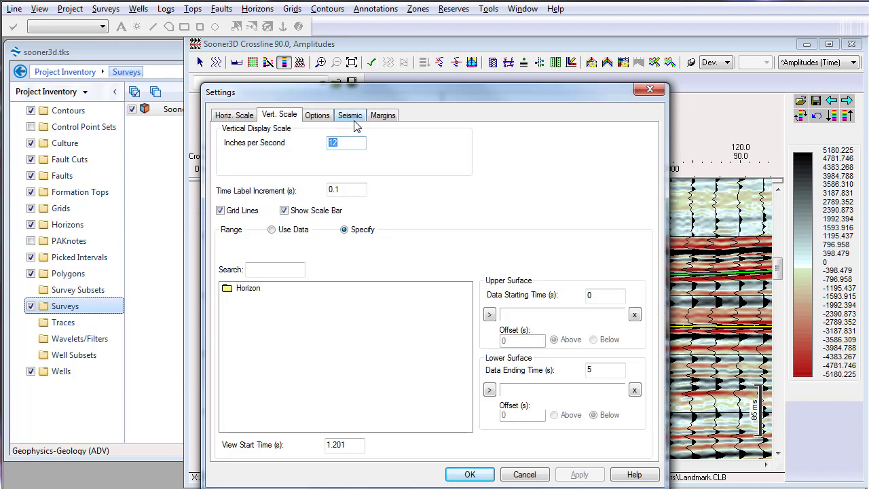
left_click(350, 117)
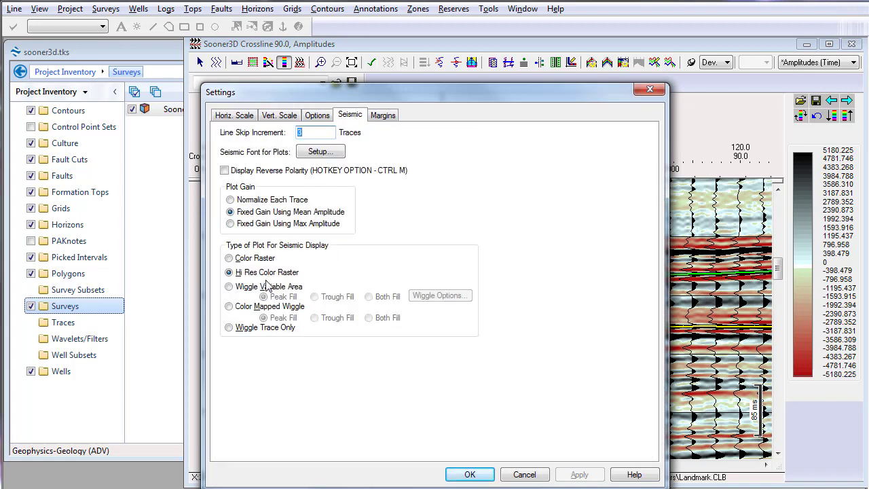
left_click(229, 287)
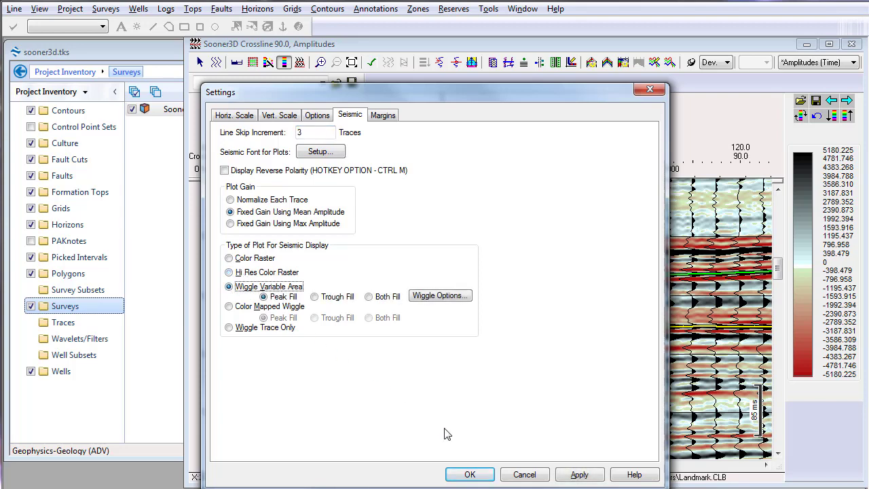
left_click(587, 476)
left_click_drag(561, 91, 43, 95)
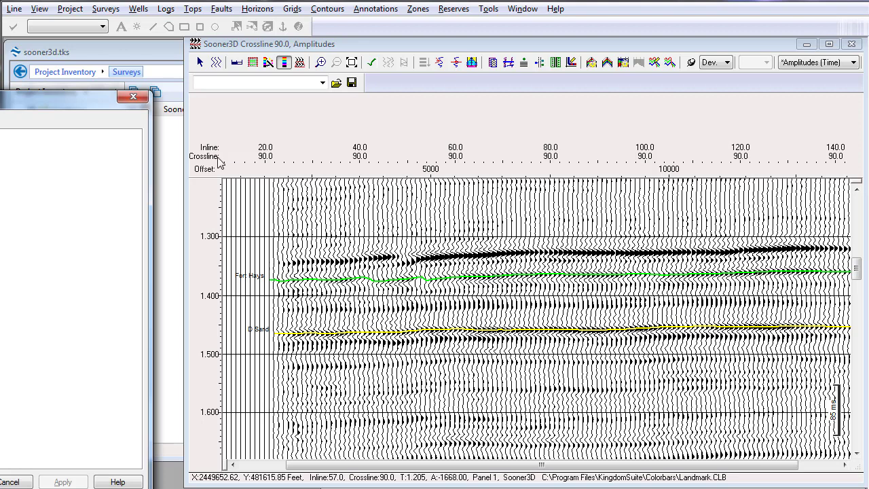
Step: Switch the section's seismic plot type back to Hi Res Color Raster and apply it
left_click_drag(102, 102, 526, 90)
left_click(139, 268)
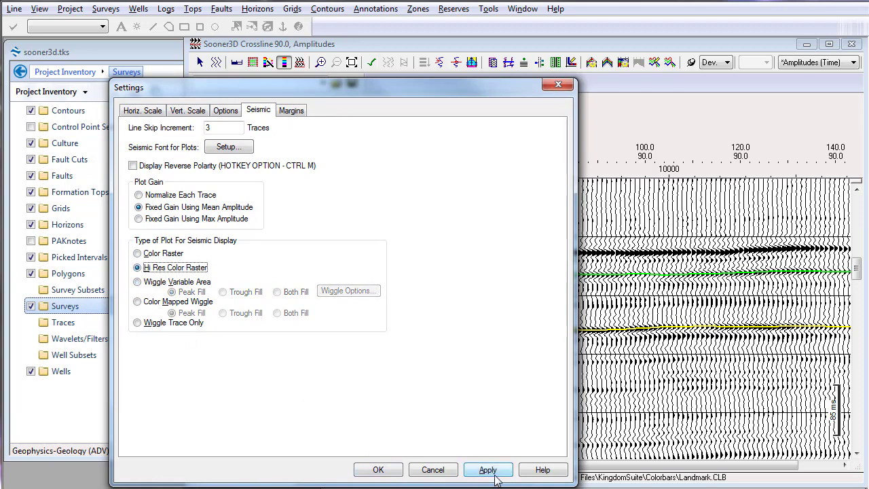
left_click(493, 475)
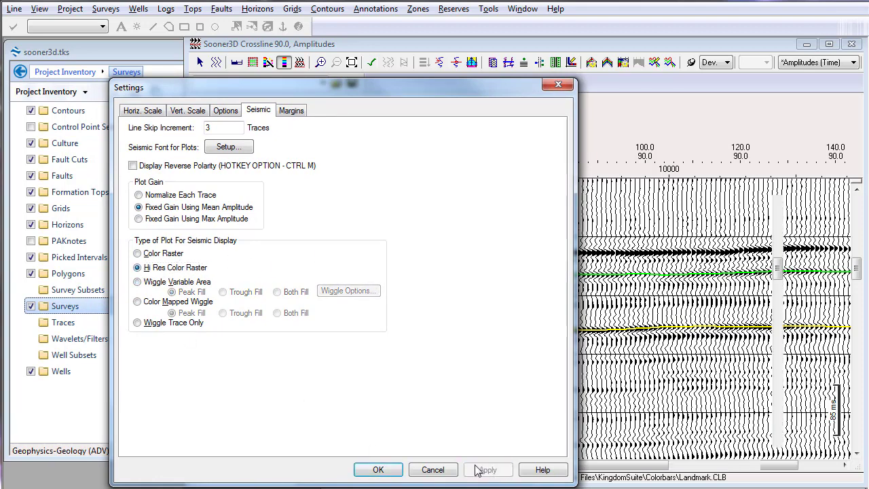
left_click(378, 469)
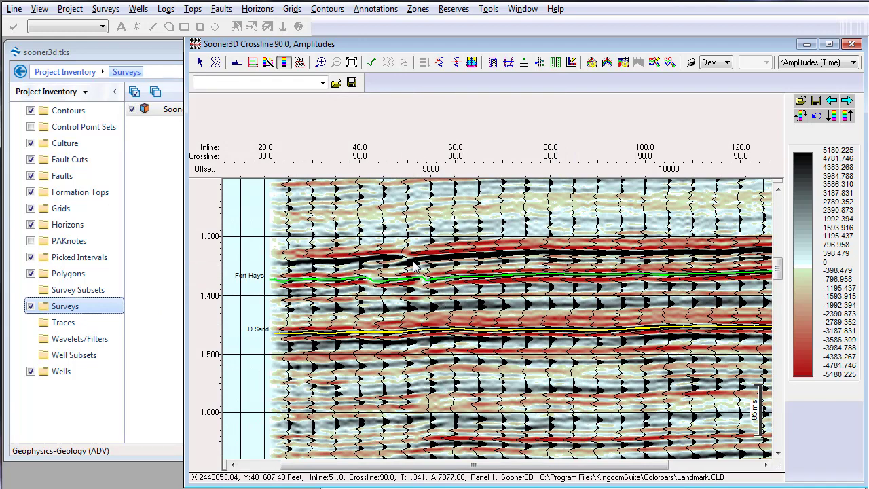
left_click(235, 64)
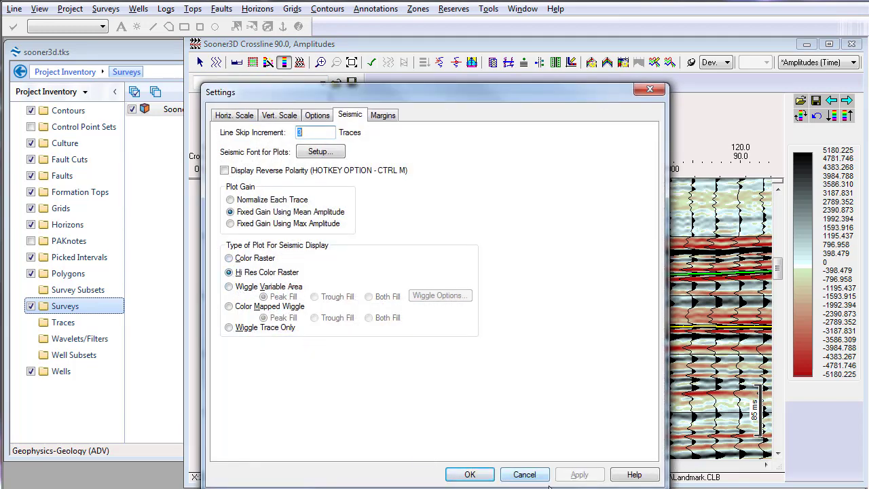
left_click(470, 474)
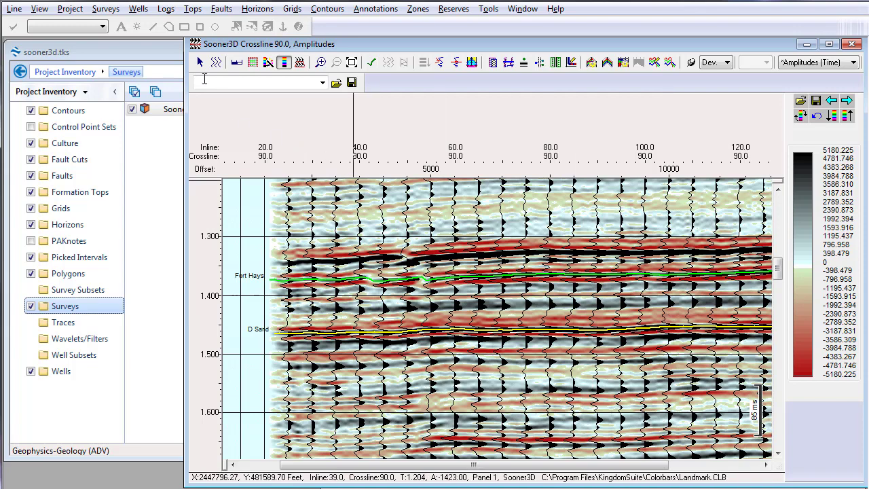
Step: Launch Rock Solid Attributes with Sooner3D as the input survey and advance to attribute selection
left_click(70, 9)
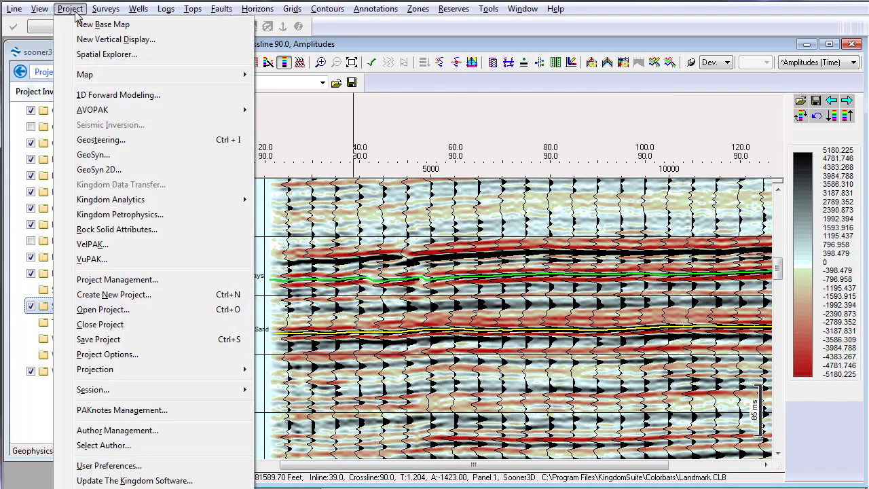
left_click(101, 231)
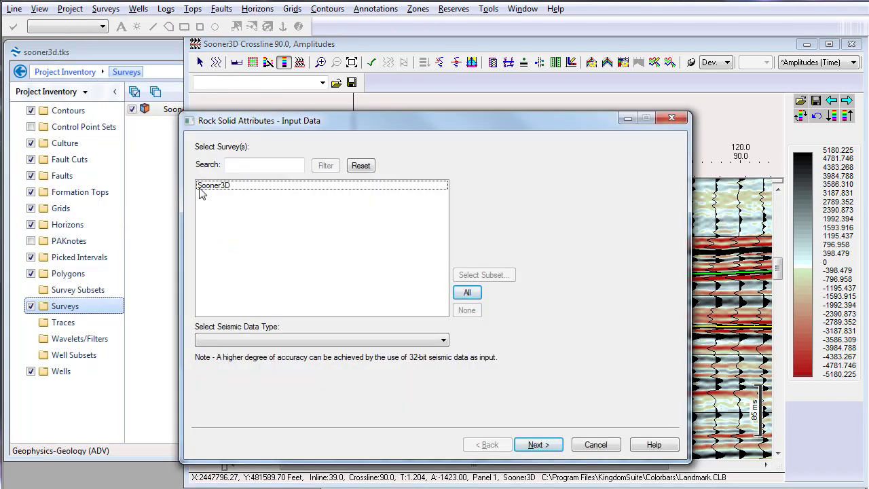
left_click(201, 187)
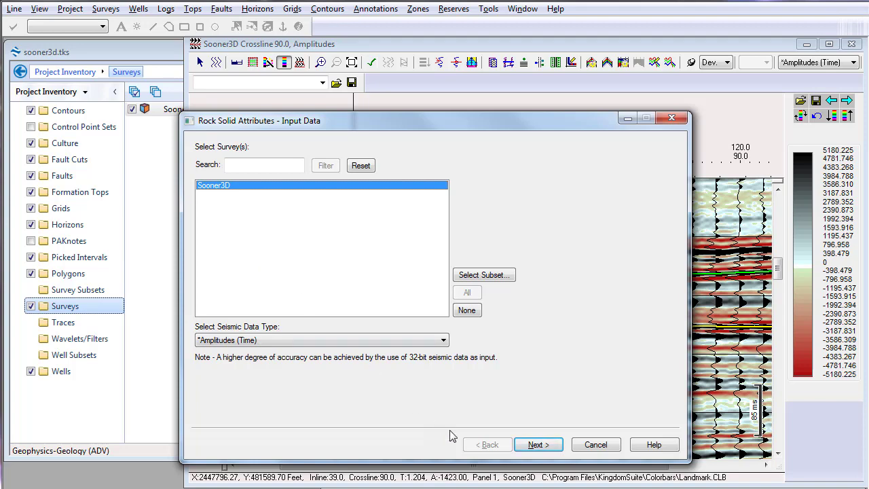
left_click(530, 446)
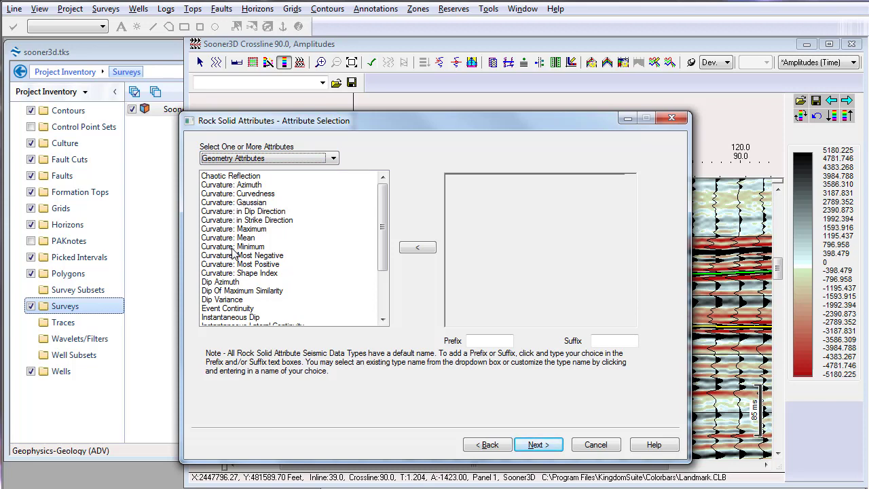
Step: Select Curvature: in Dip Direction from the Geometry Attributes list
left_click(245, 211)
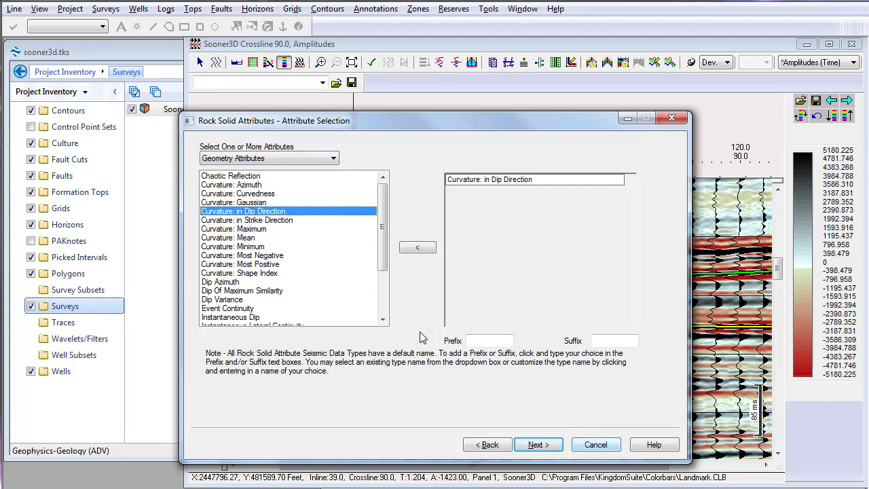
left_click(223, 161)
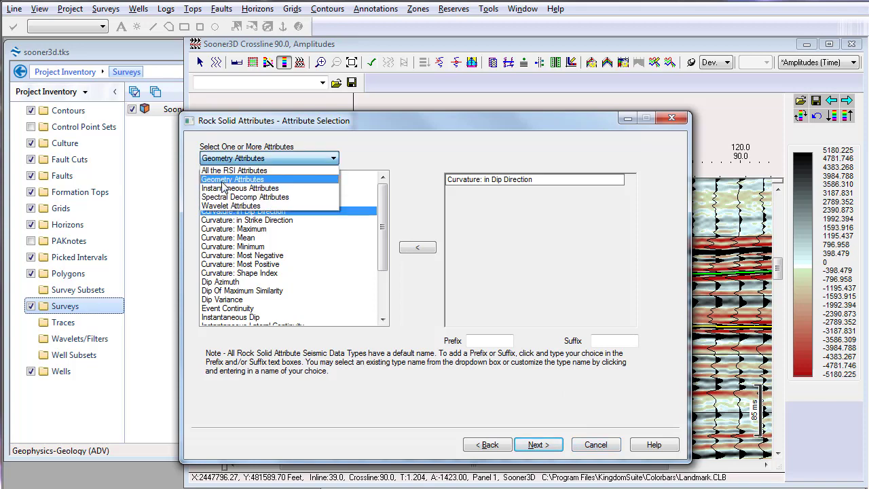
Step: Add Imaginary Part from Instantaneous Attributes and view the Spectral Decomp Attributes category
left_click(223, 188)
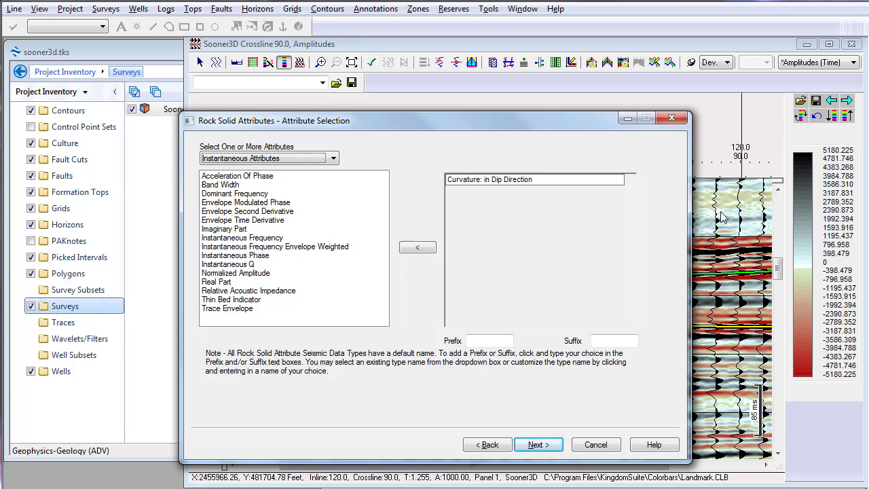
double_click(242, 229)
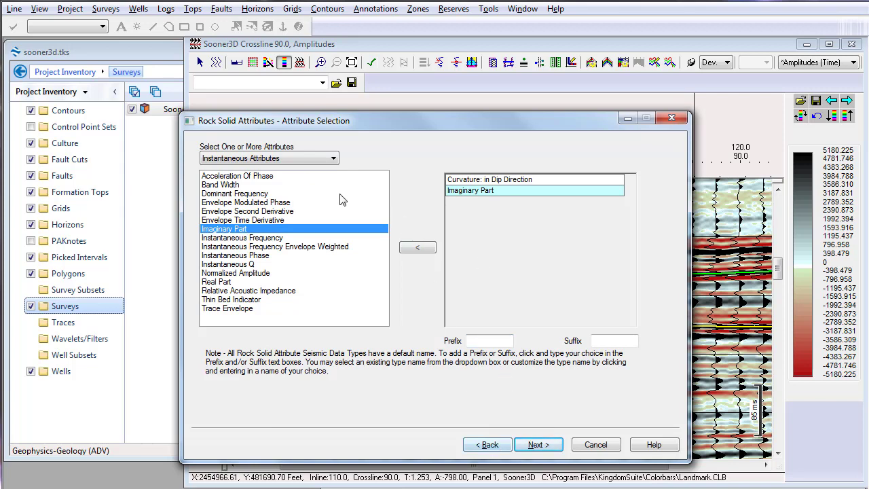
left_click(285, 158)
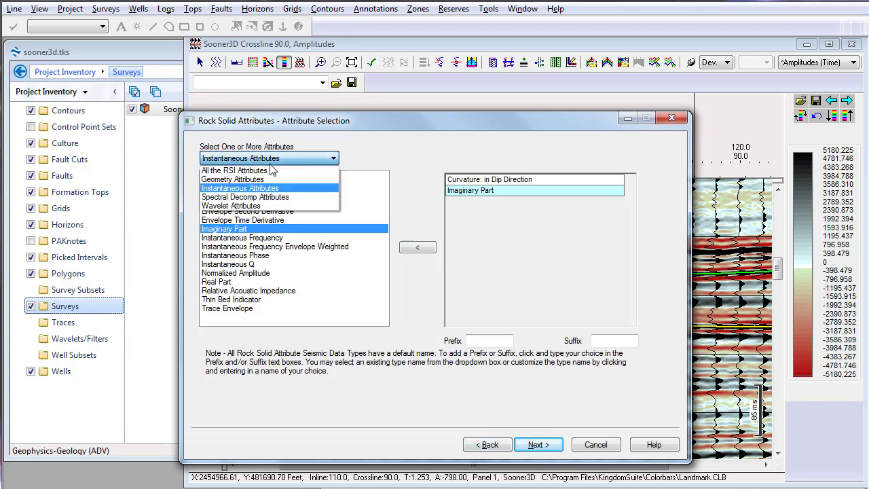
left_click(239, 198)
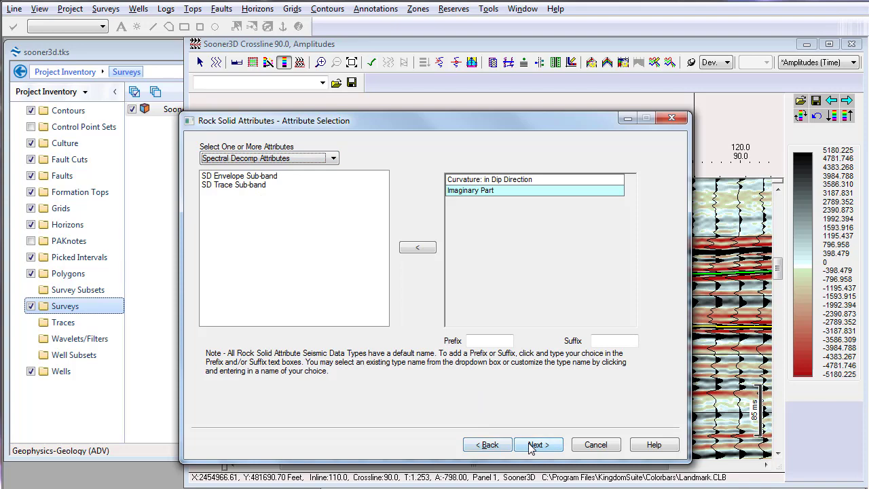
Step: Browse the Wavelet Attributes category, then cancel the Rock Solid Attributes setup
left_click(322, 158)
left_click(247, 205)
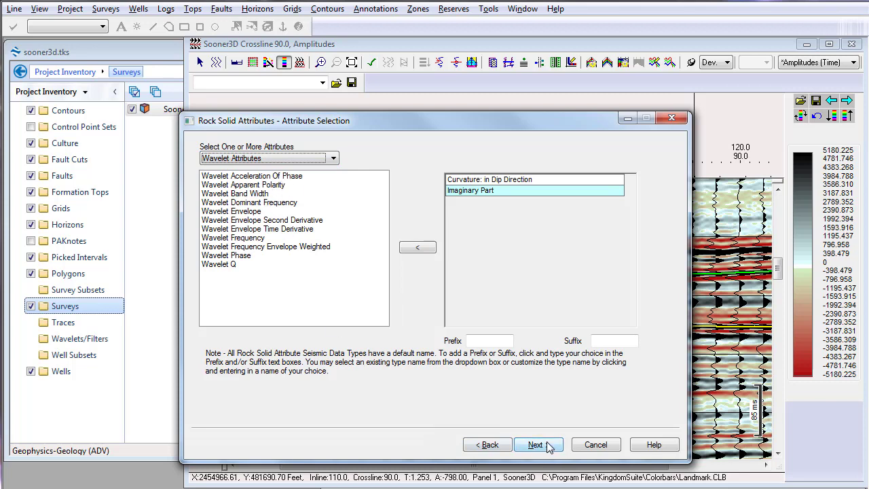
left_click(589, 445)
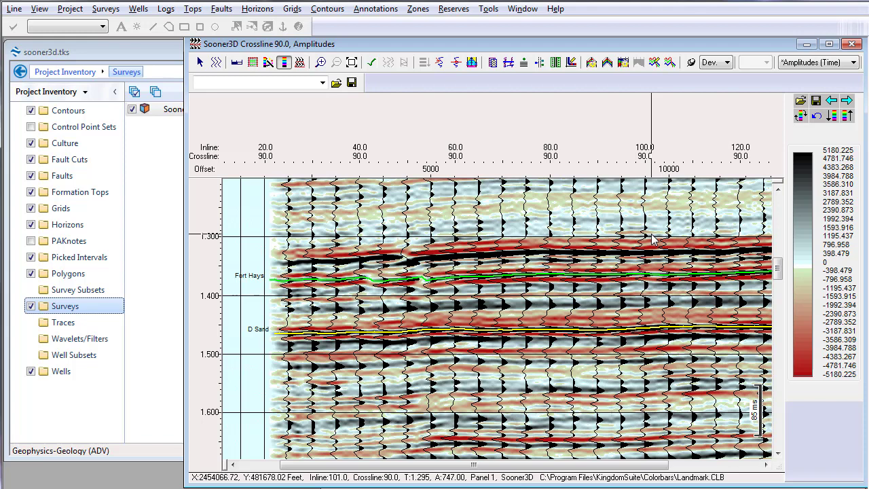
Step: Turn on coblending and display the *Hilbert (Time) attribute on crossline 90
left_click(670, 63)
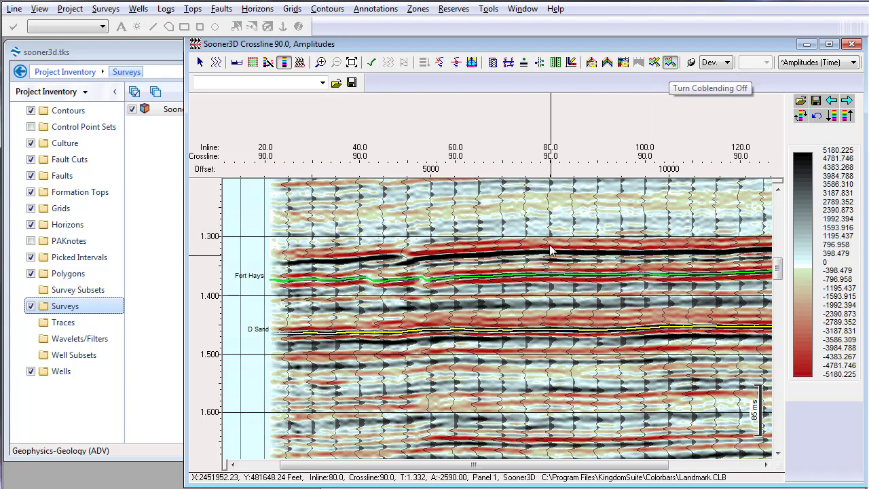
left_click(804, 63)
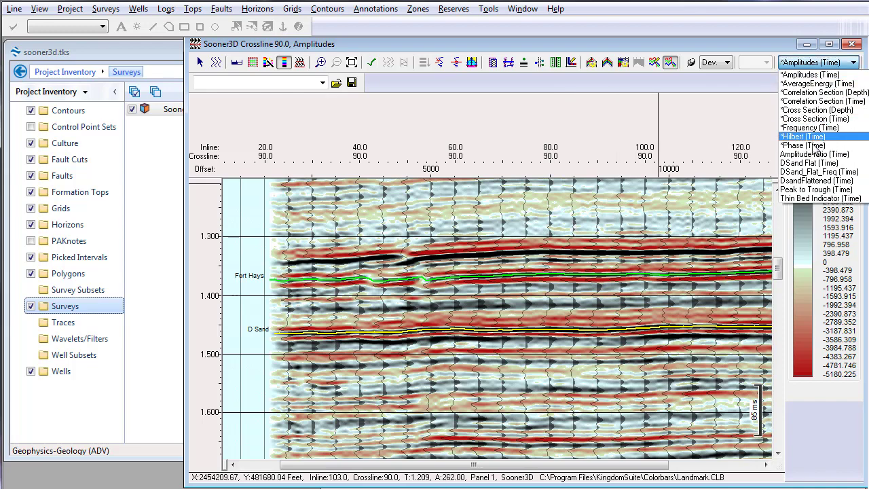
left_click(812, 137)
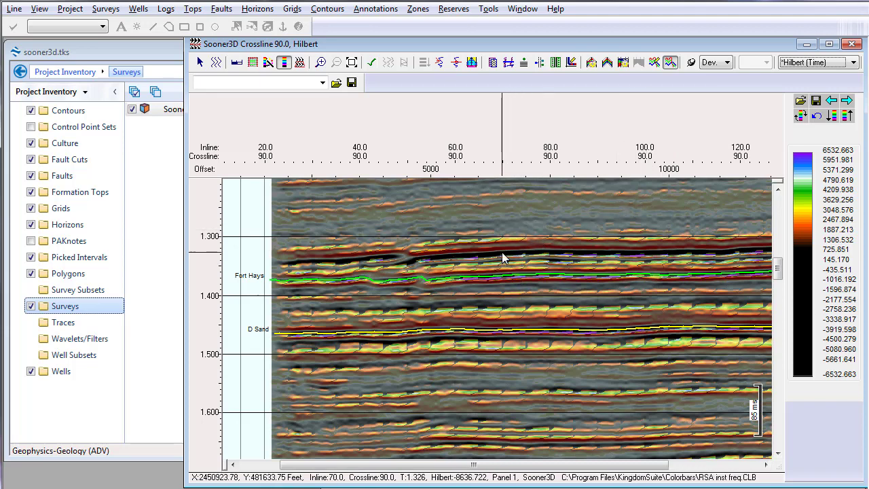
Step: Zoom into the Fort Hays to D Sand interval and turn coblending off
left_click(321, 63)
left_click_drag(568, 297, 698, 359)
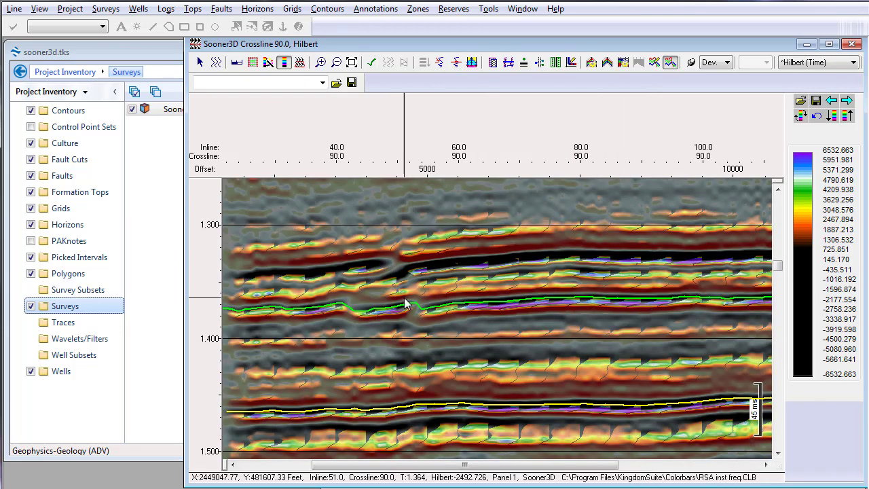
scroll(405, 303, "down", 1)
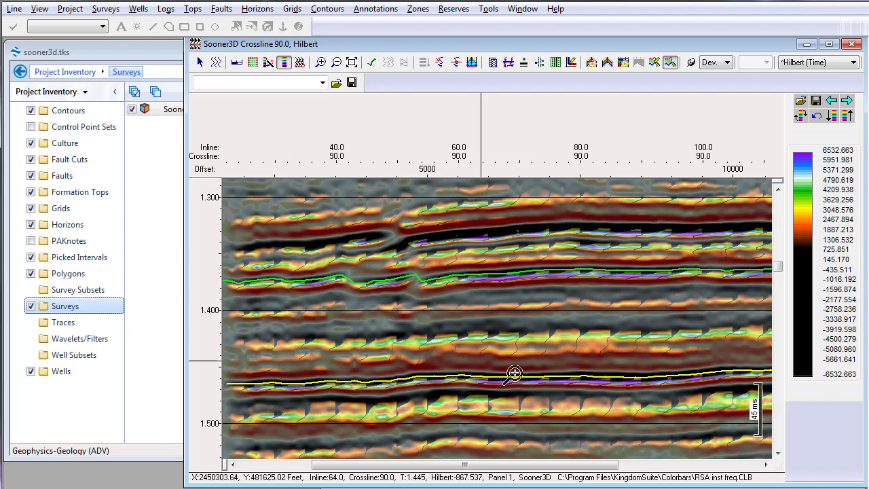
left_click(719, 421)
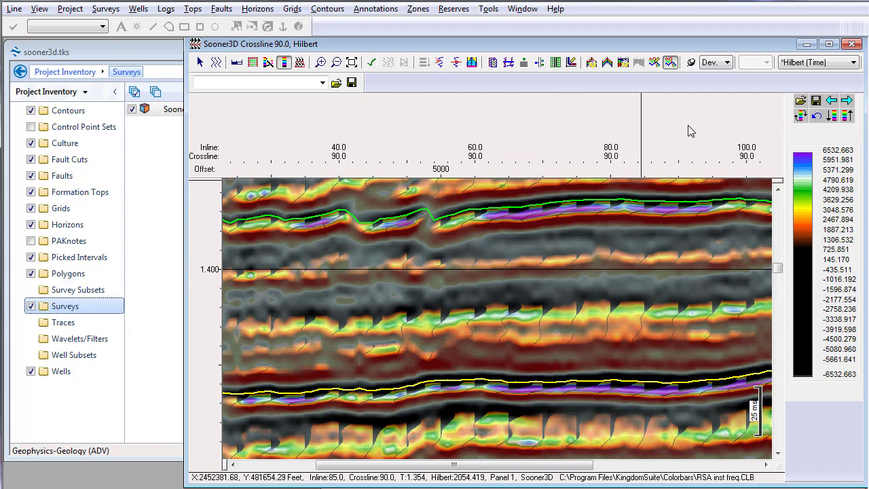
left_click(670, 63)
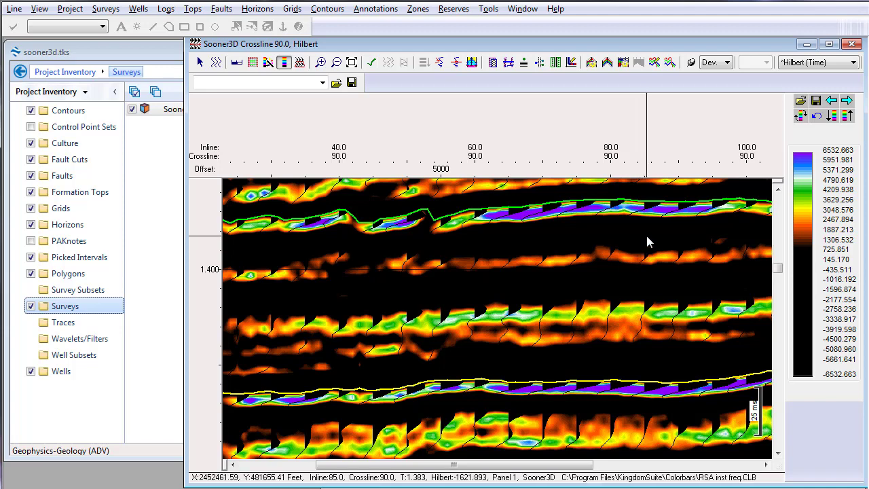
mouse_move(550, 208)
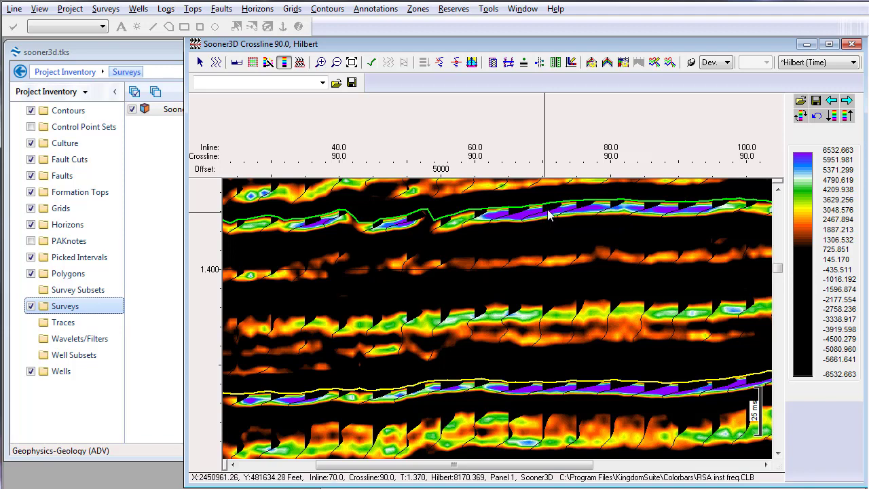
Step: Display crossline 90.0 as Amplitudes (Time) again instead of Hilbert
left_click(826, 62)
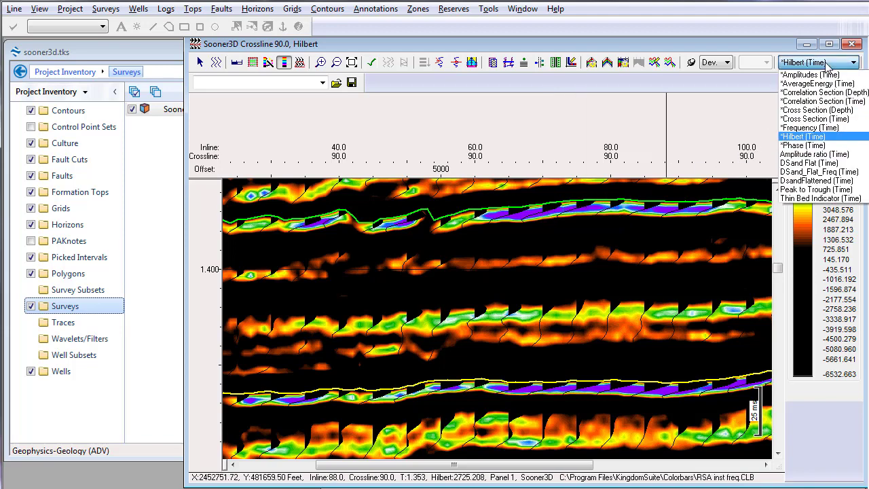
left_click(825, 73)
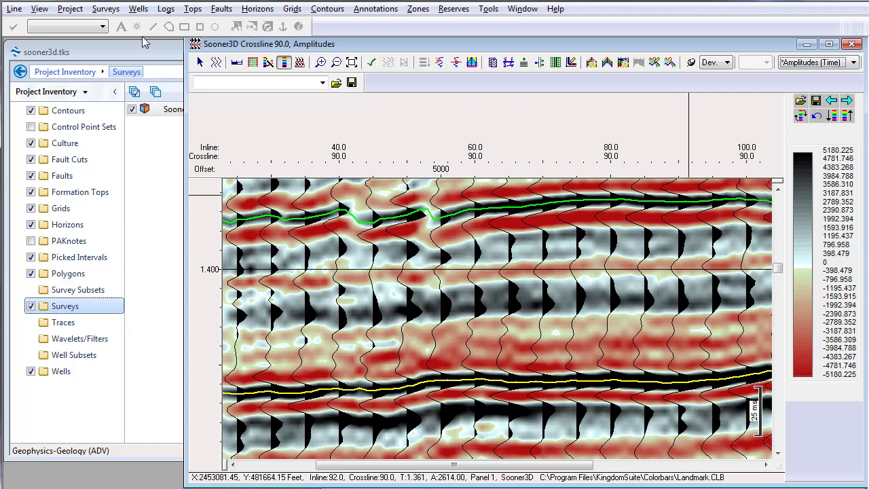
Step: Launch Rock Solid Attributes on Sooner3D and list the Instantaneous Attributes category
left_click(70, 8)
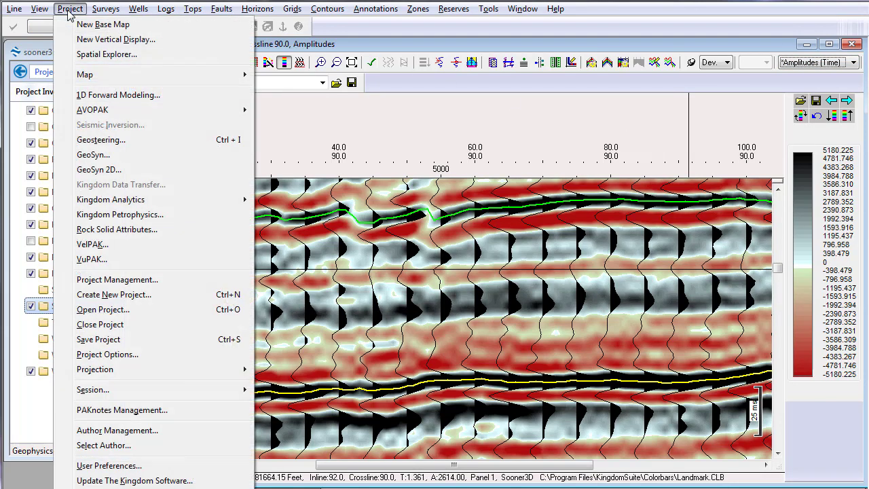
left_click(92, 231)
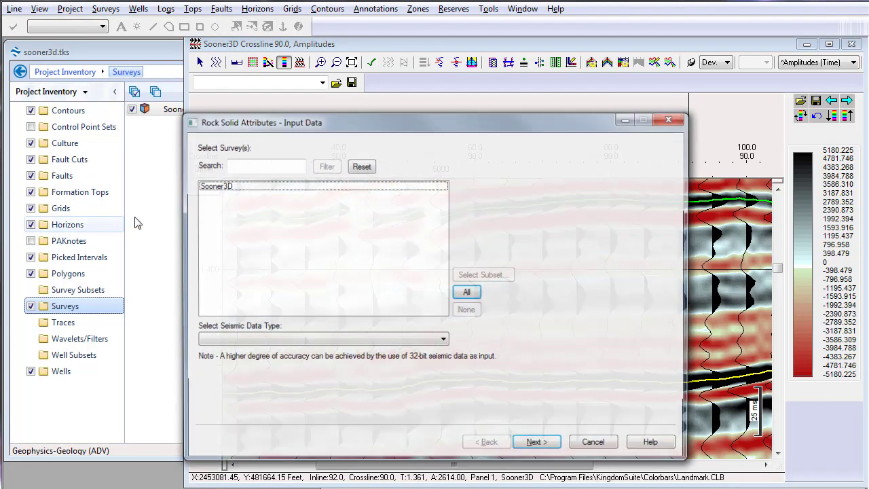
left_click(276, 191)
left_click(539, 444)
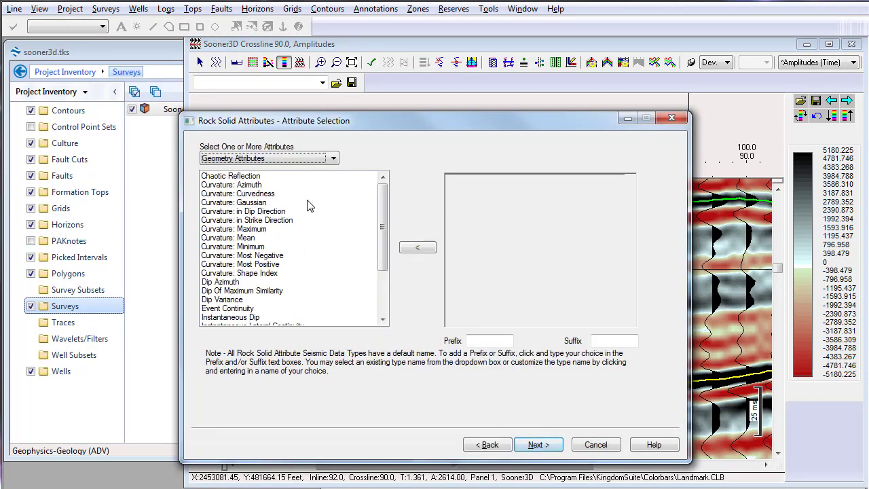
left_click(301, 157)
left_click(252, 190)
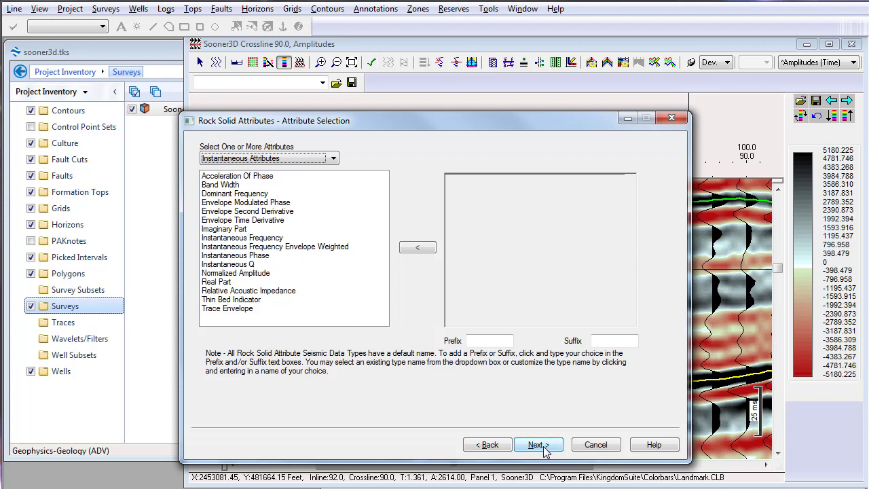
Step: Cancel the Rock Solid Attributes wizard, keeping the Amplitudes (Time) display
left_click(595, 444)
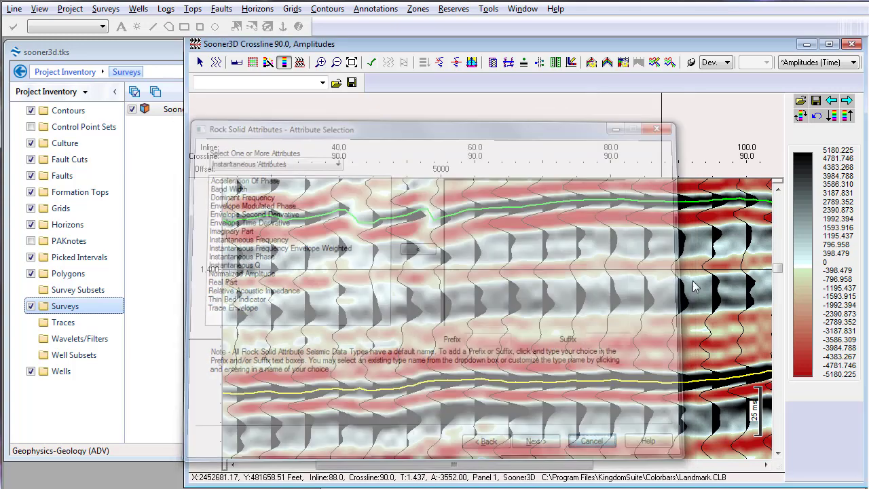
left_click(840, 62)
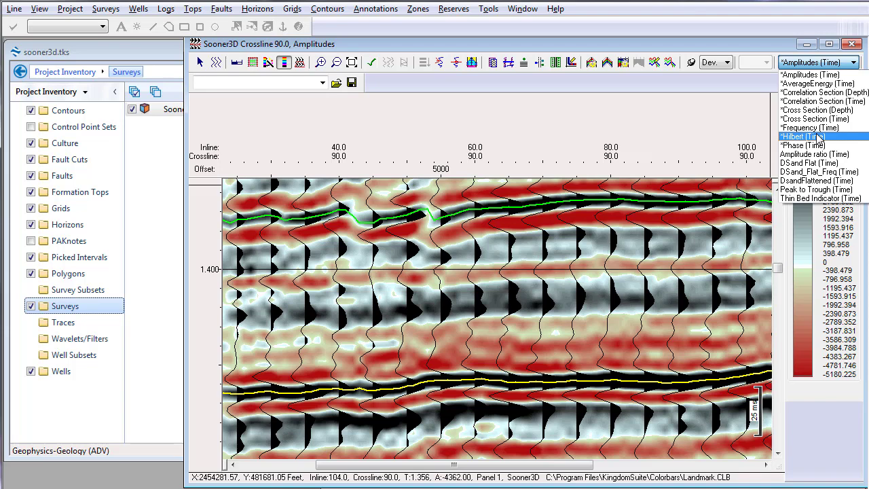
left_click(732, 4)
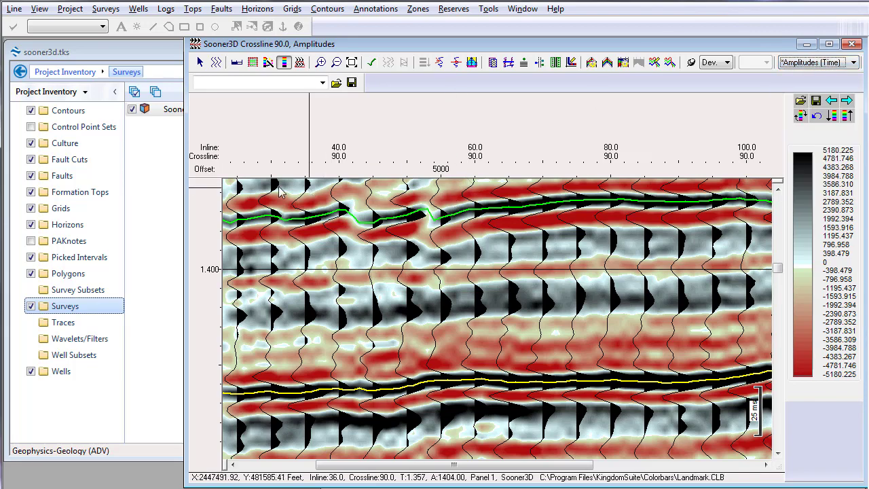
Step: Set the crossline vertical scale to 12 inches per second
left_click(237, 63)
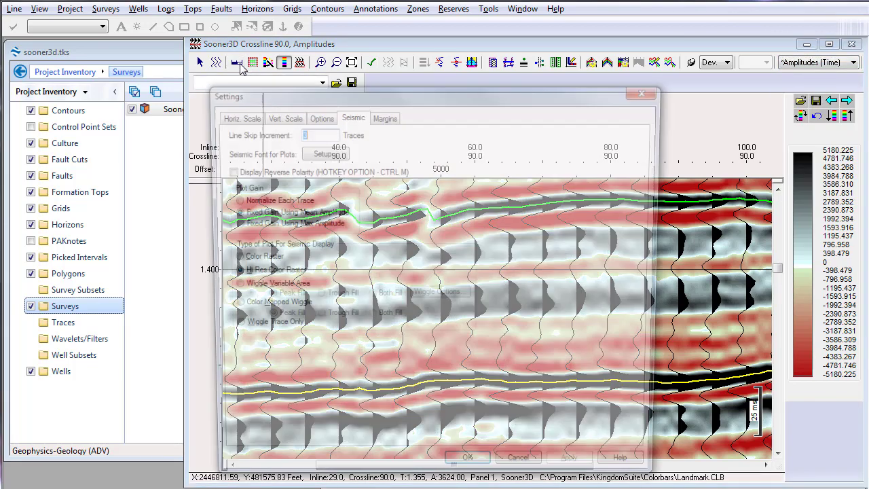
left_click(273, 115)
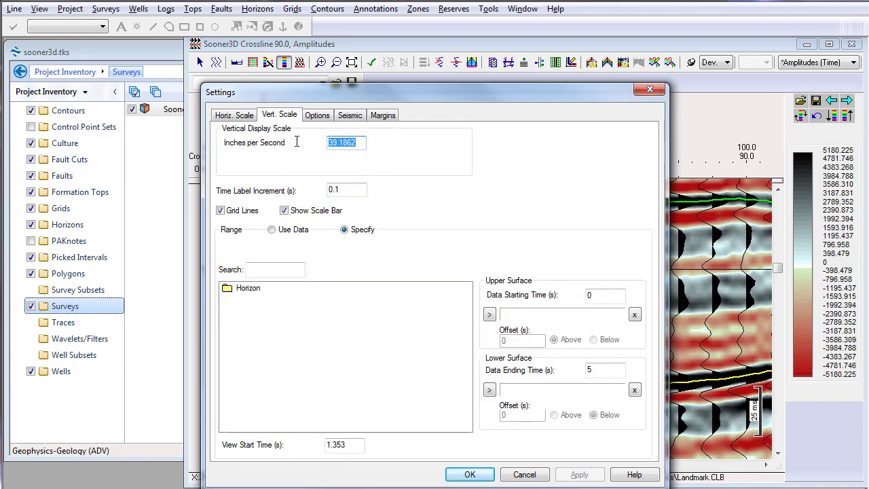
type("12")
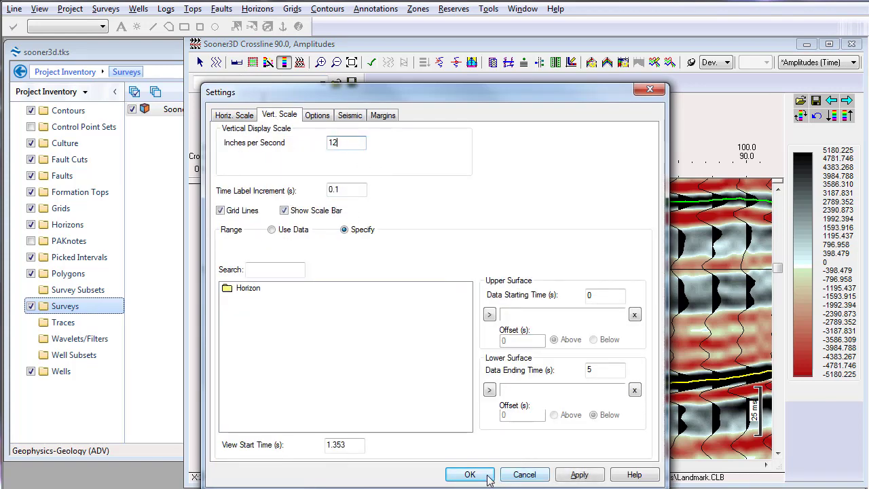
left_click(488, 480)
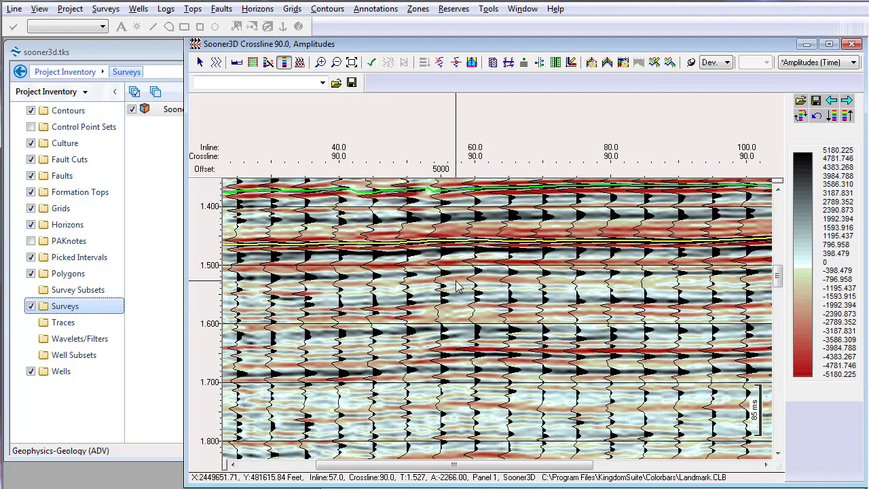
scroll(457, 286, "up", 2)
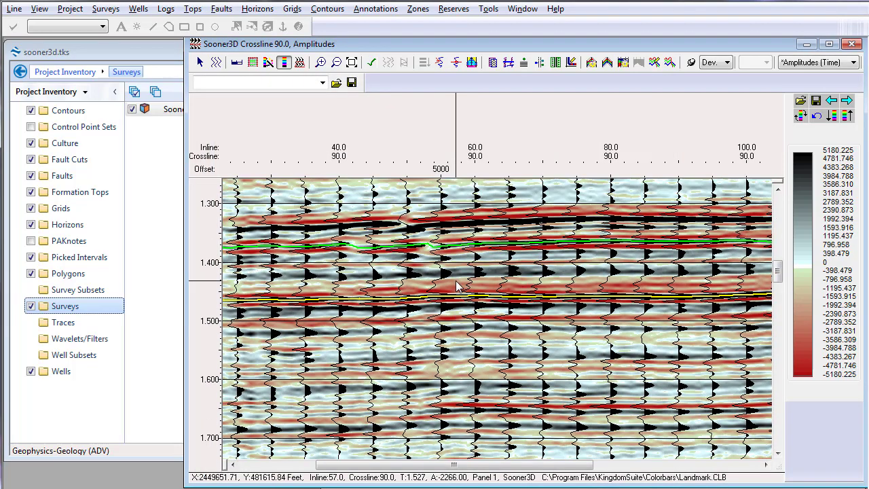
scroll(456, 287, "up", 1)
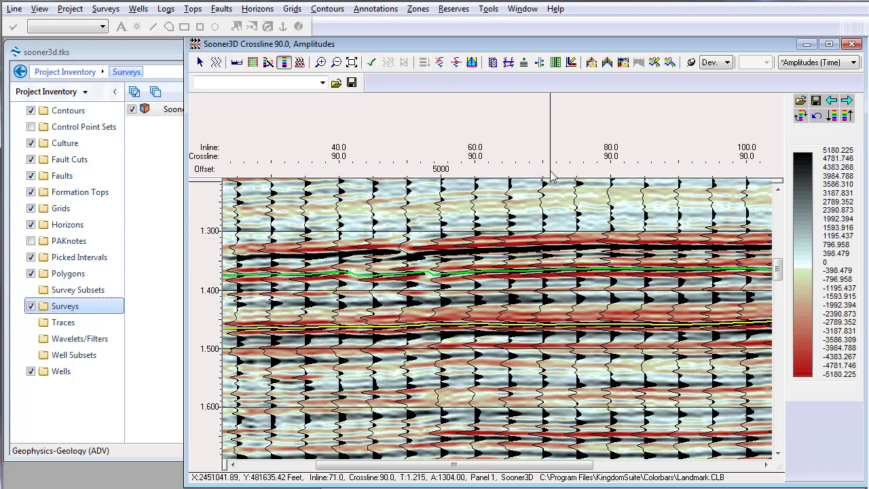
Step: Start Process Multiple Traces on the Sooner3D amplitudes and open its subset settings
left_click(481, 13)
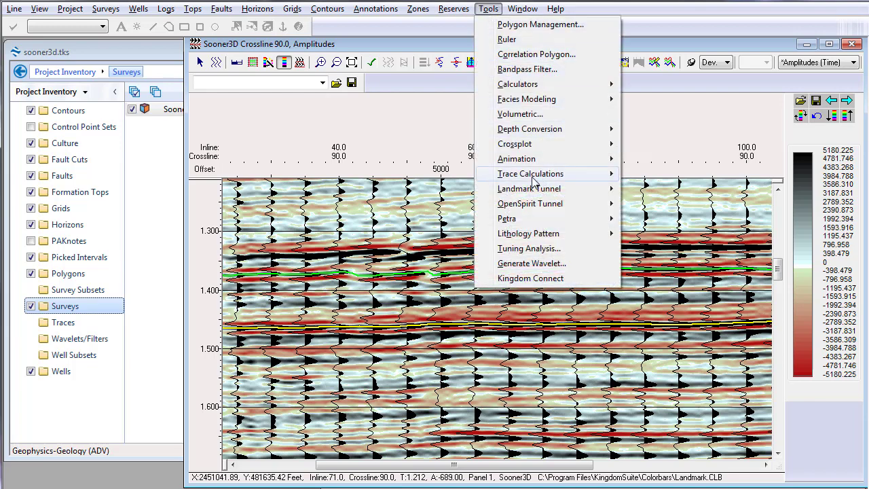
mouse_move(533, 177)
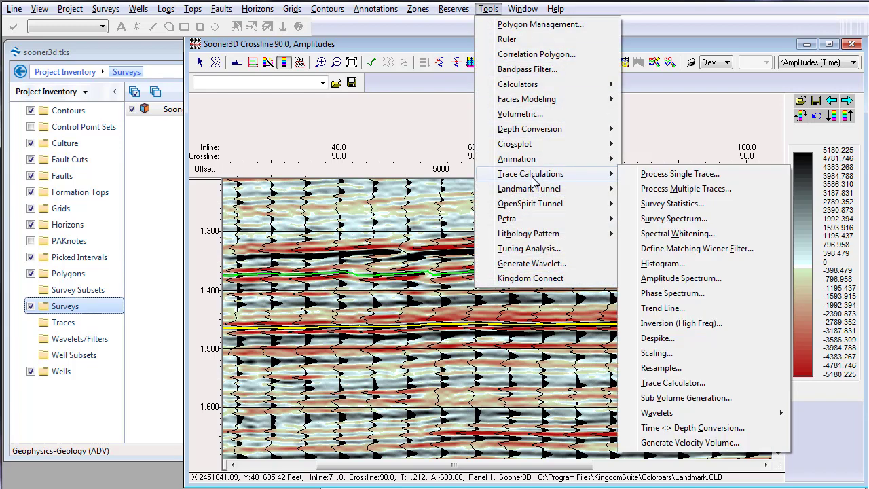
left_click(670, 189)
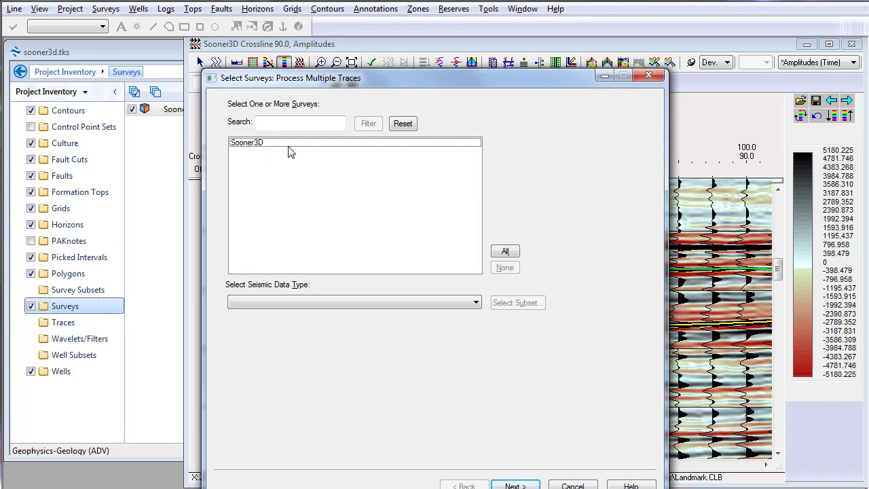
left_click(289, 143)
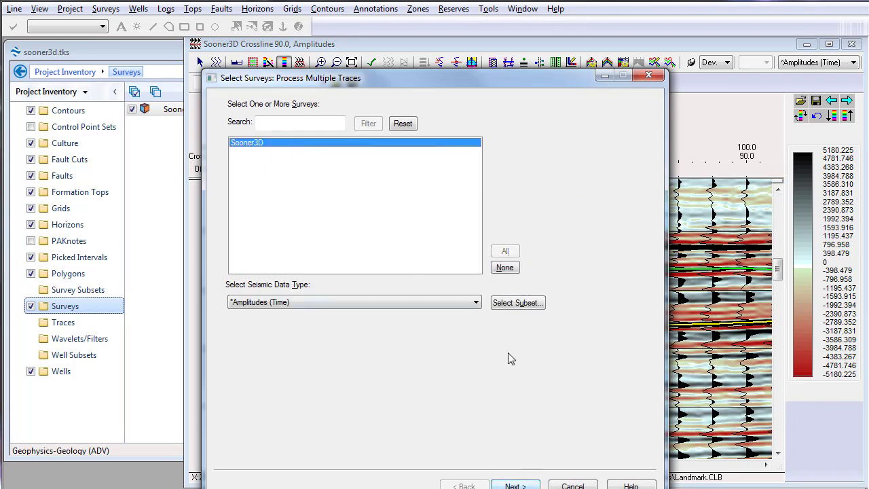
left_click(512, 306)
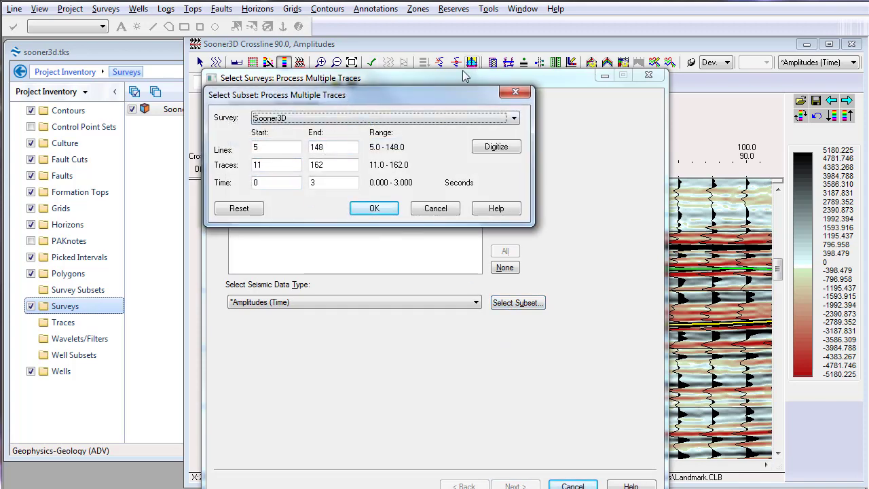
left_click_drag(462, 72, 256, 88)
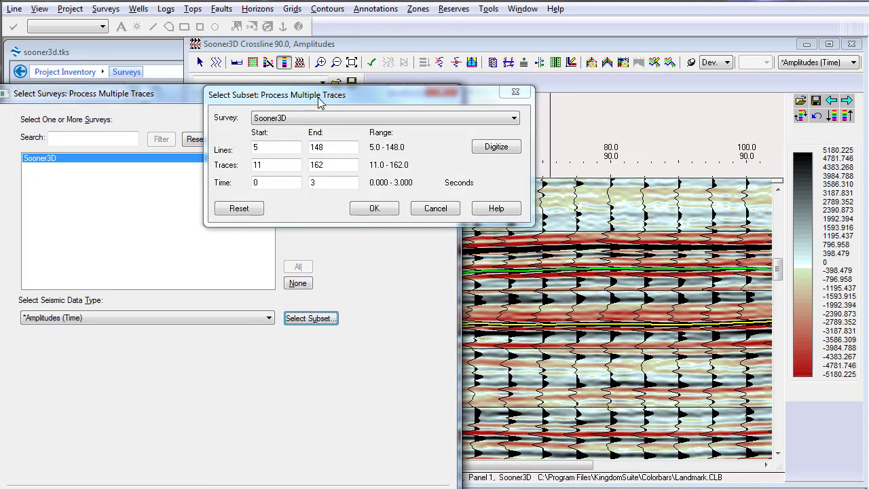
left_click_drag(322, 102, 153, 157)
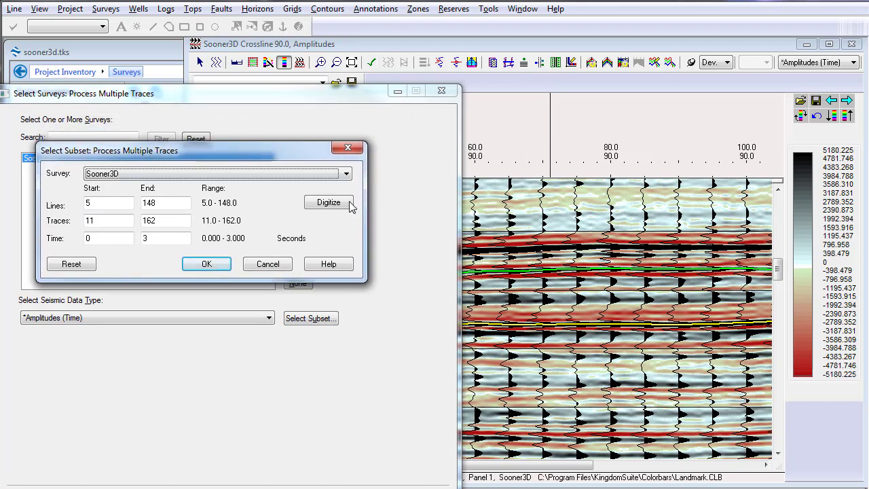
Step: Digitize a subset rectangle around the wells covering lines 59–120 and traces 64–122
left_click(318, 203)
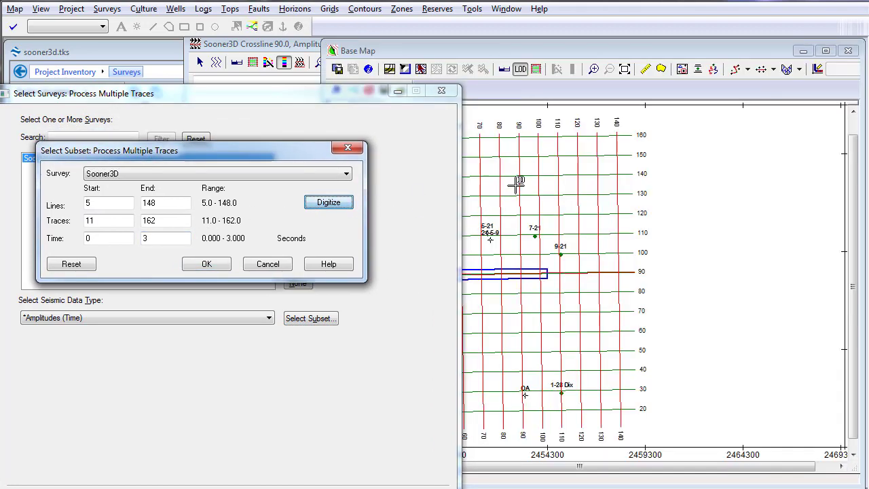
left_click_drag(353, 91, 285, 98)
left_click_drag(461, 212, 581, 324)
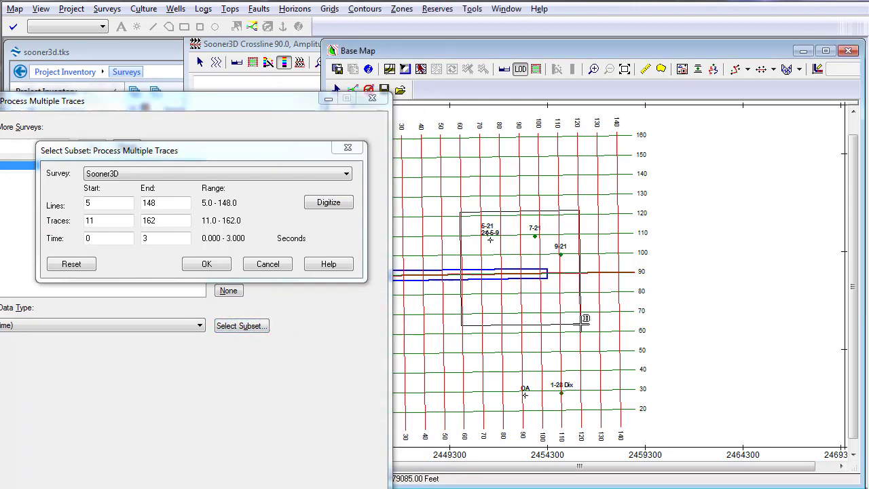
left_click(584, 318)
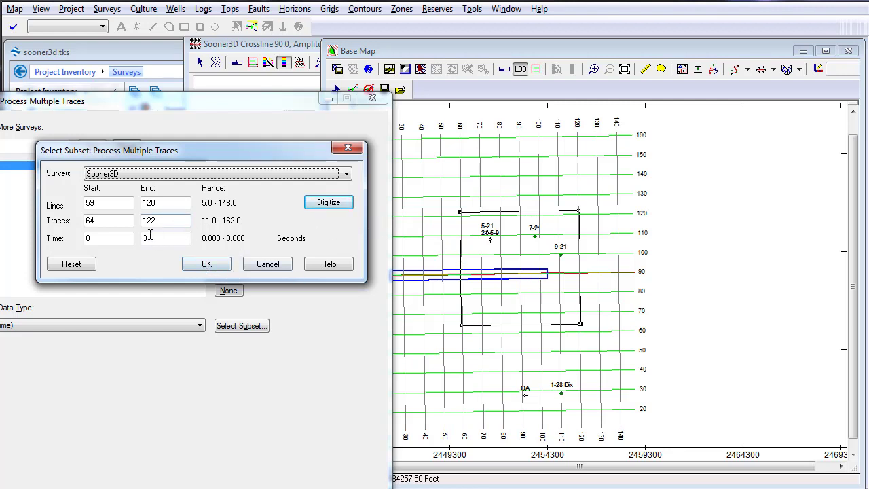
Step: Set the subset time window to 1–2 seconds and confirm the limits
left_click_drag(99, 241, 62, 238)
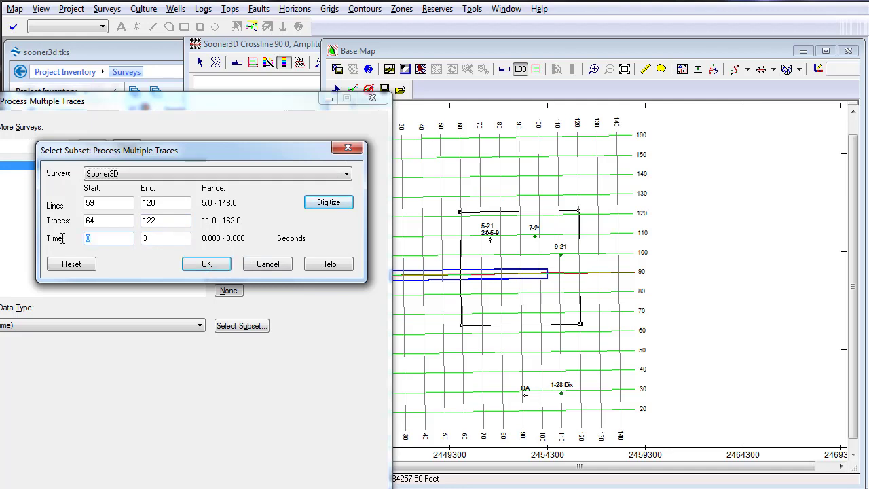
type("1")
key("Tab")
type("2")
left_click(207, 264)
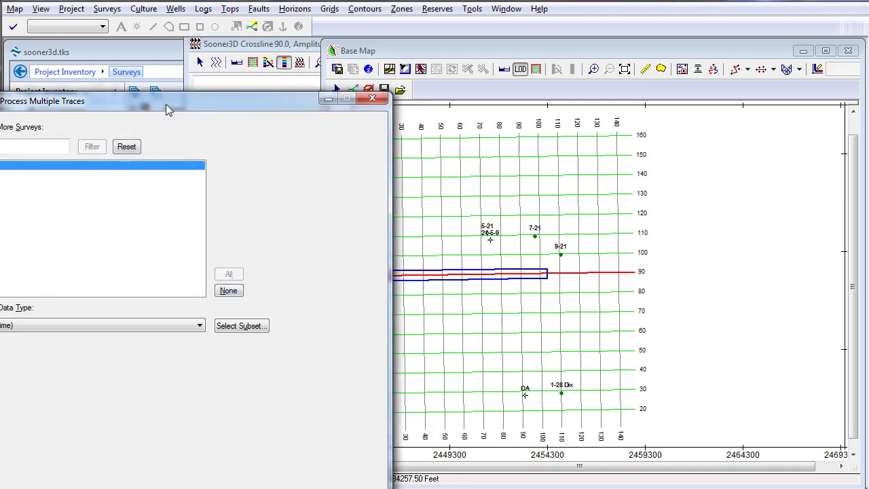
left_click_drag(166, 102, 424, 81)
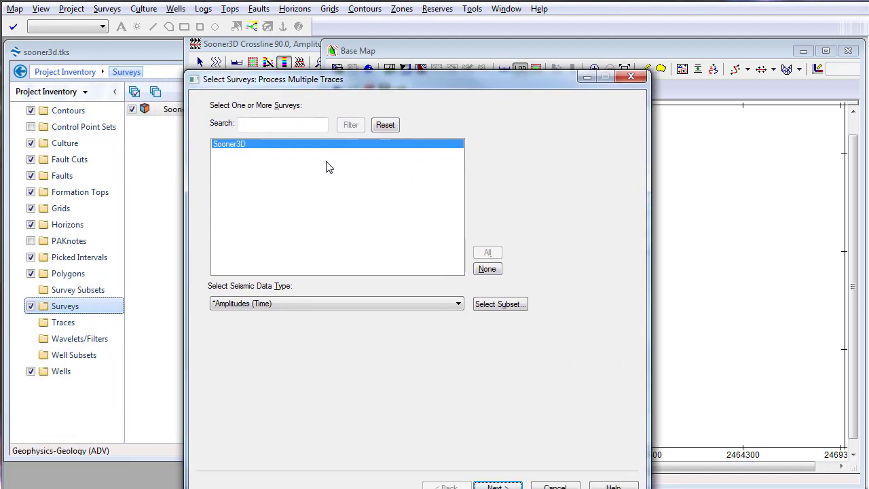
Step: Add Hilbert, Average Energy, Frequency and Phase to the process list and run them
left_click(498, 486)
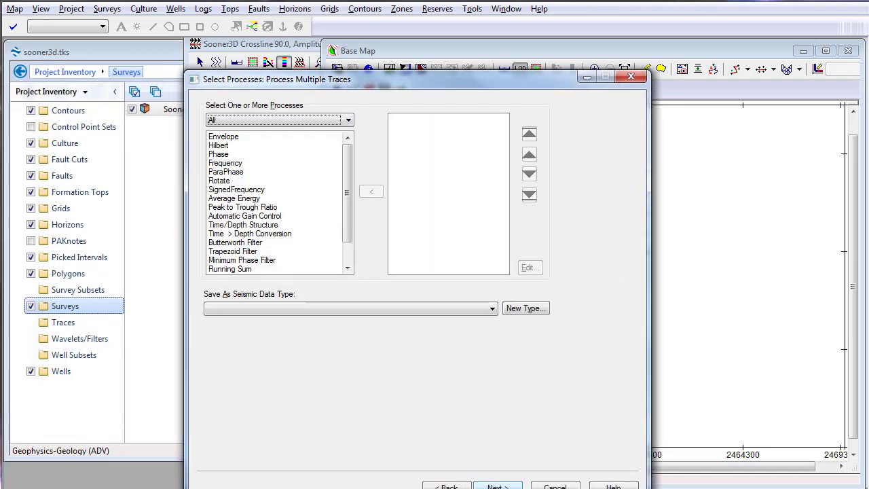
double_click(224, 146)
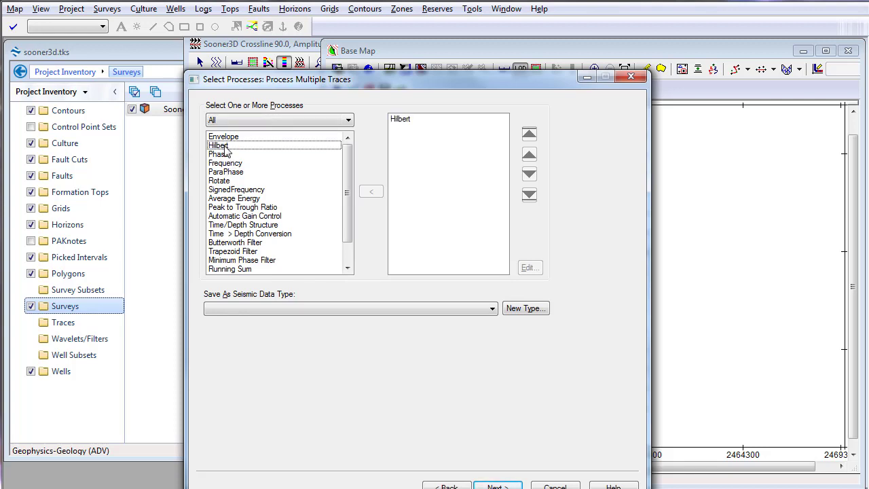
double_click(235, 199)
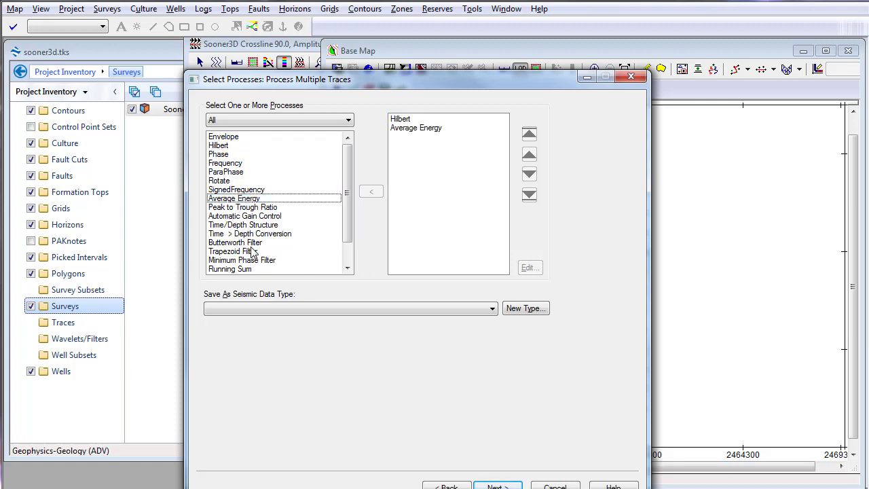
double_click(226, 164)
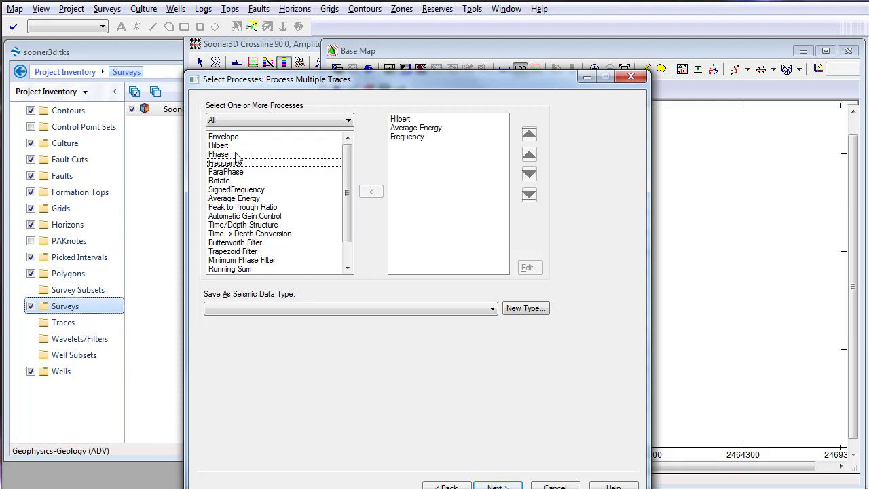
double_click(237, 155)
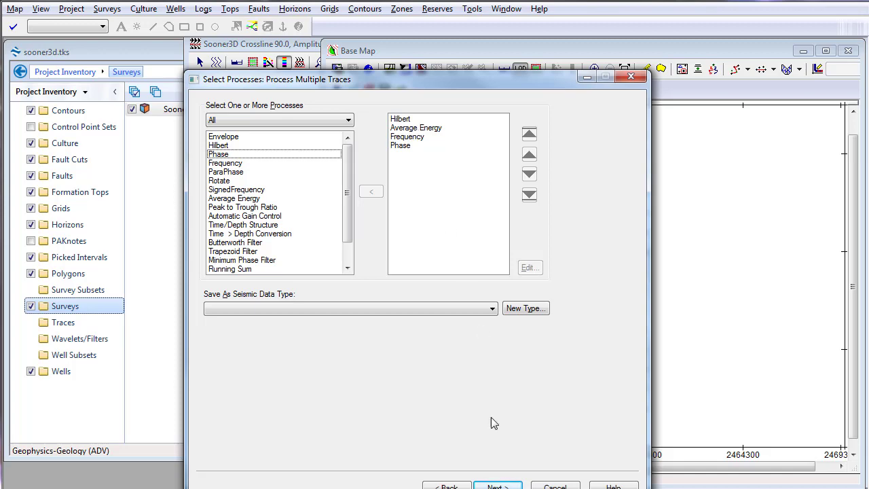
left_click(497, 486)
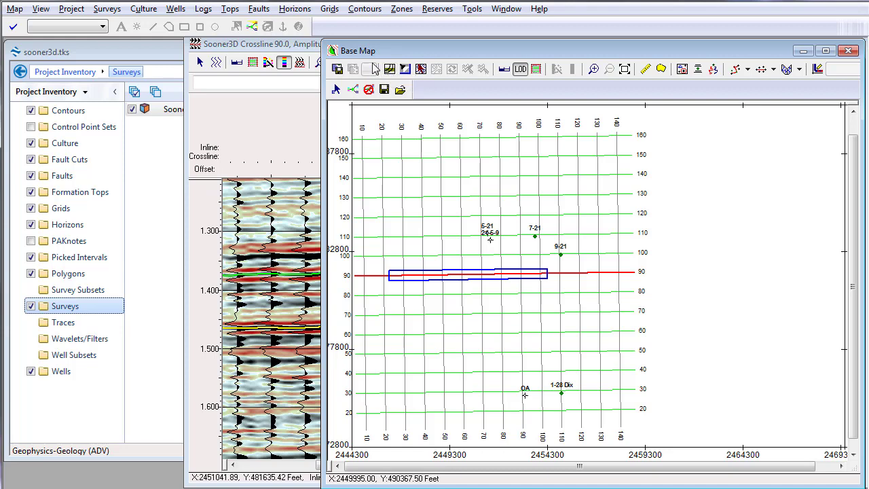
Step: Show crossline 90.0 as Frequency (Time) and zoom into part of the section
left_click(312, 49)
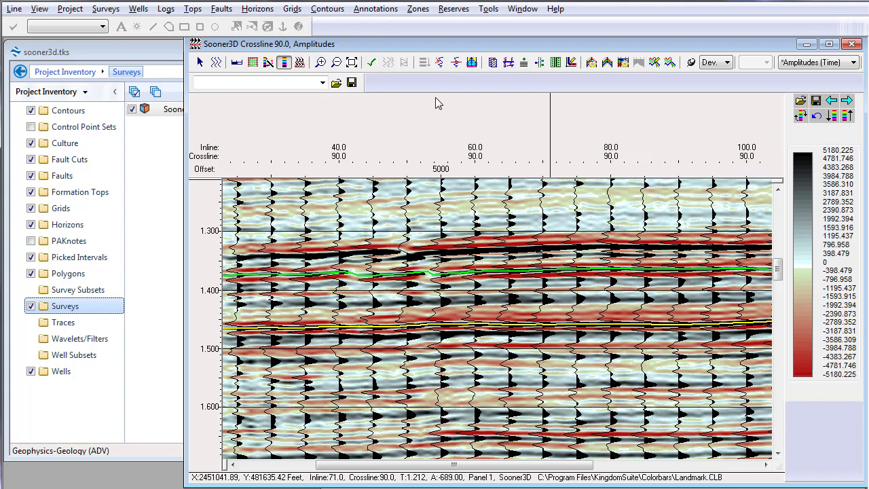
left_click(801, 63)
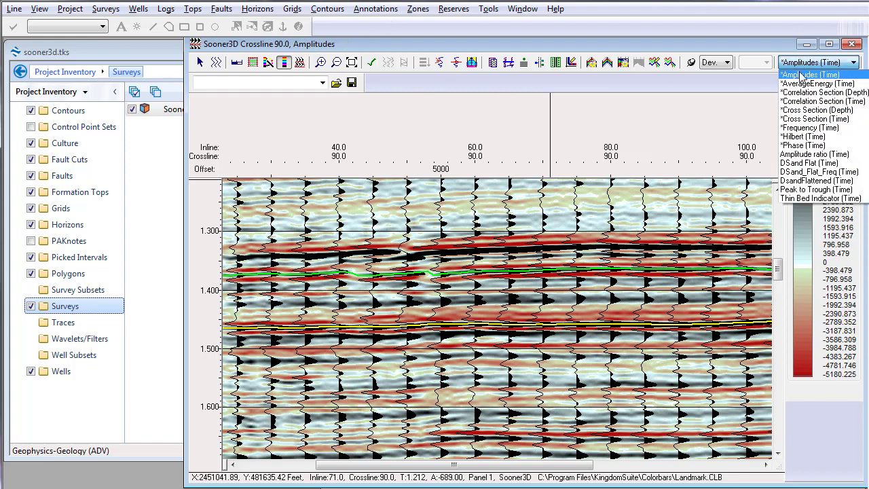
left_click(809, 128)
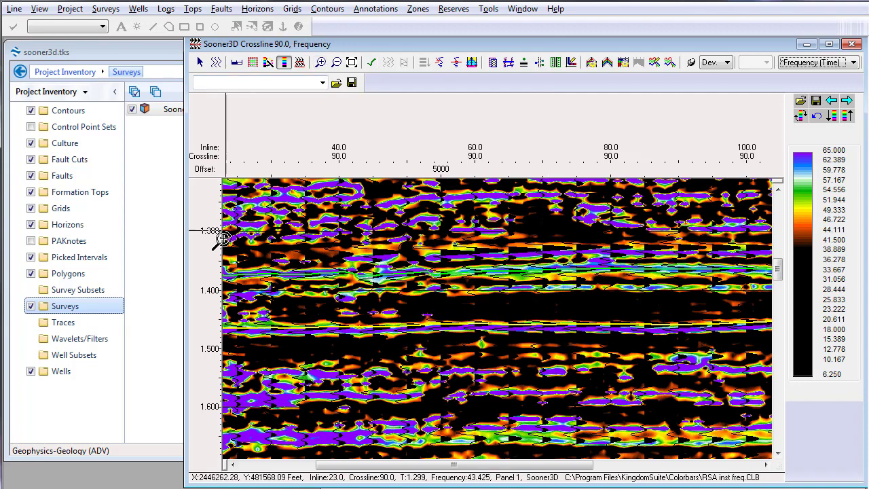
left_click_drag(229, 264, 714, 356)
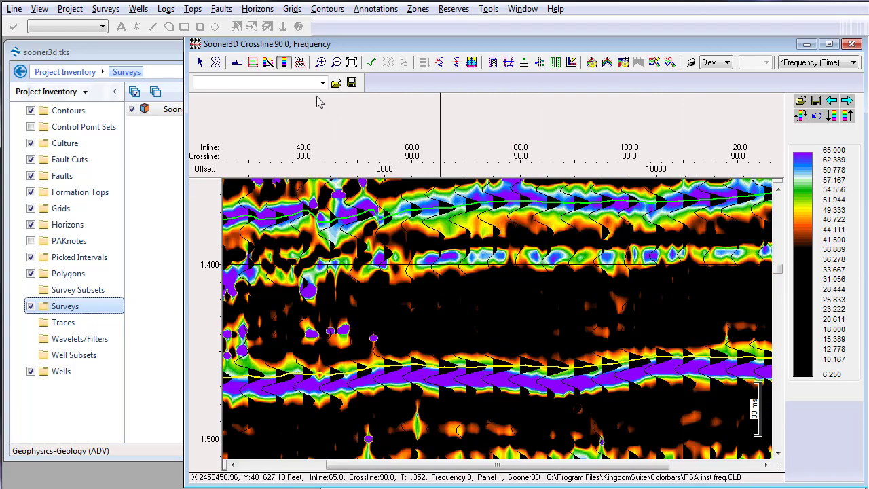
Step: Change the crossline horizontal scale to 12 traces per inch and apply it
left_click(252, 62)
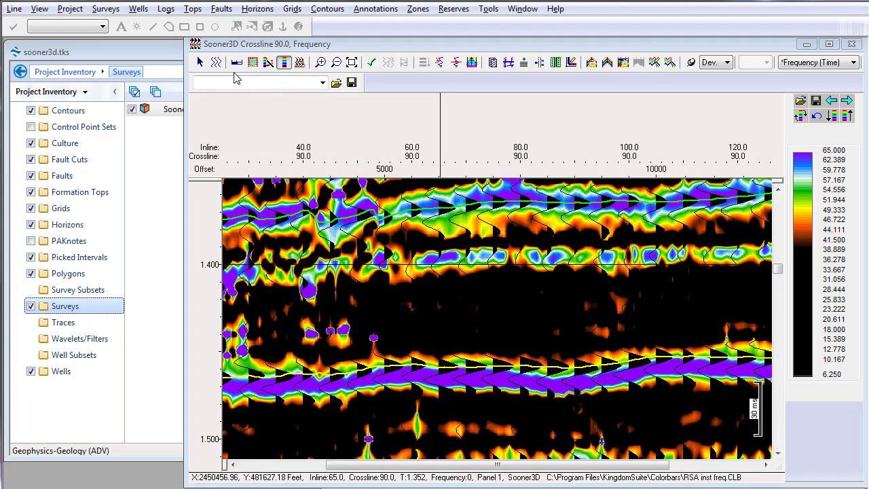
left_click(234, 115)
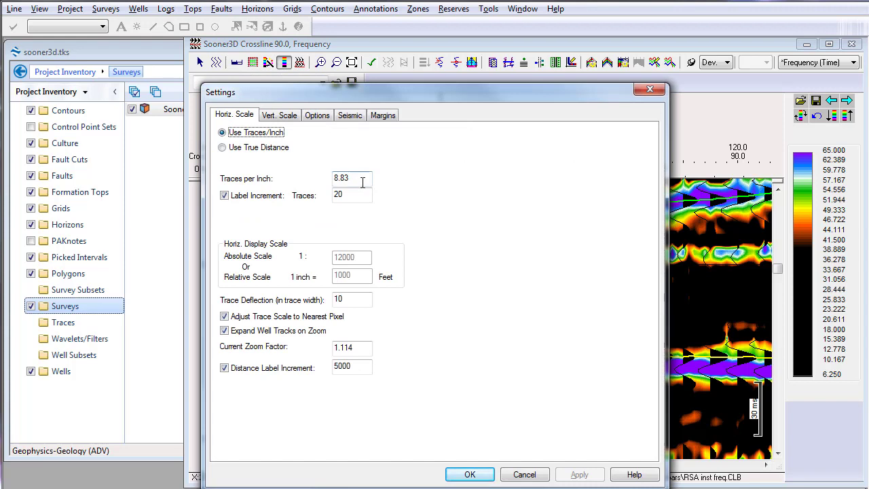
left_click_drag(363, 179, 212, 160)
type("12")
left_click(577, 475)
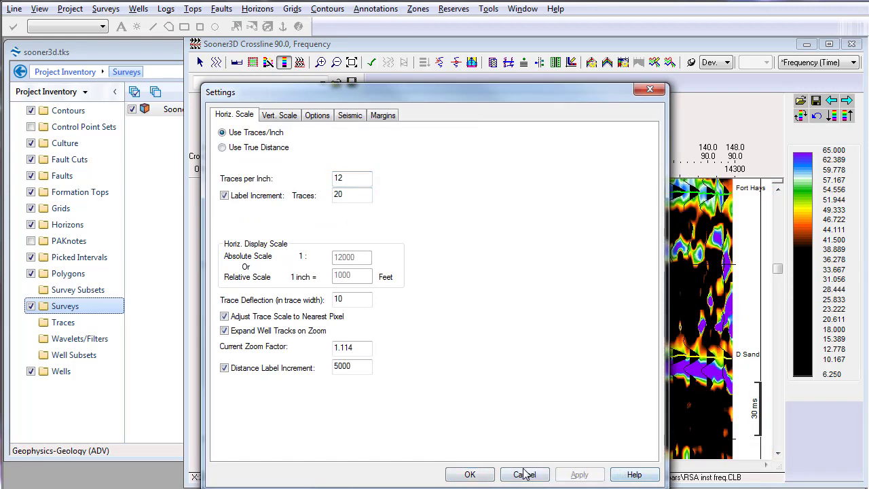
left_click(471, 475)
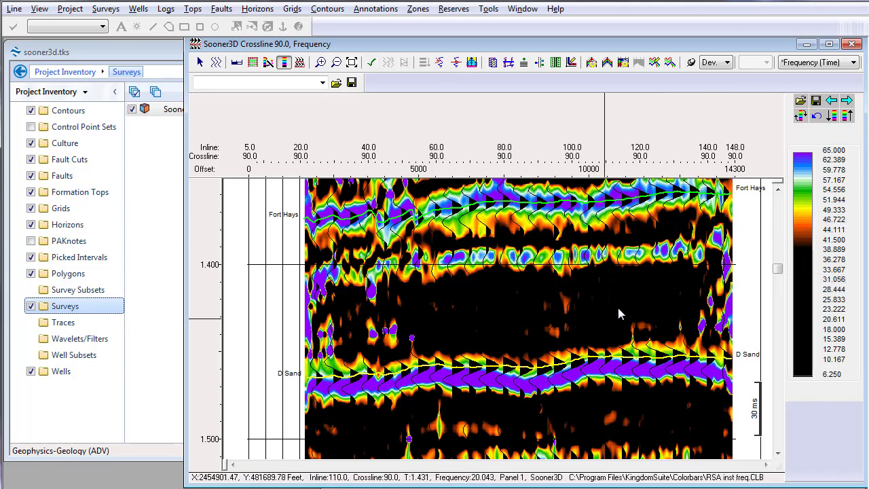
left_click(669, 63)
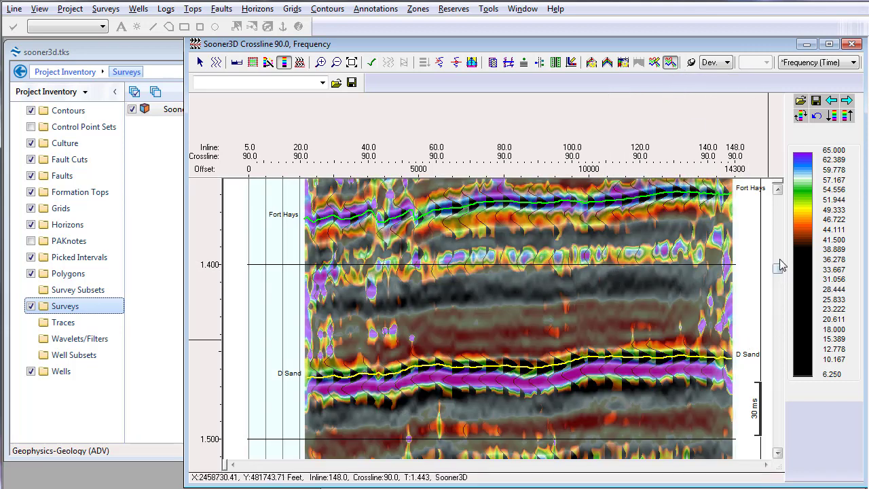
scroll(780, 270, "up", 1)
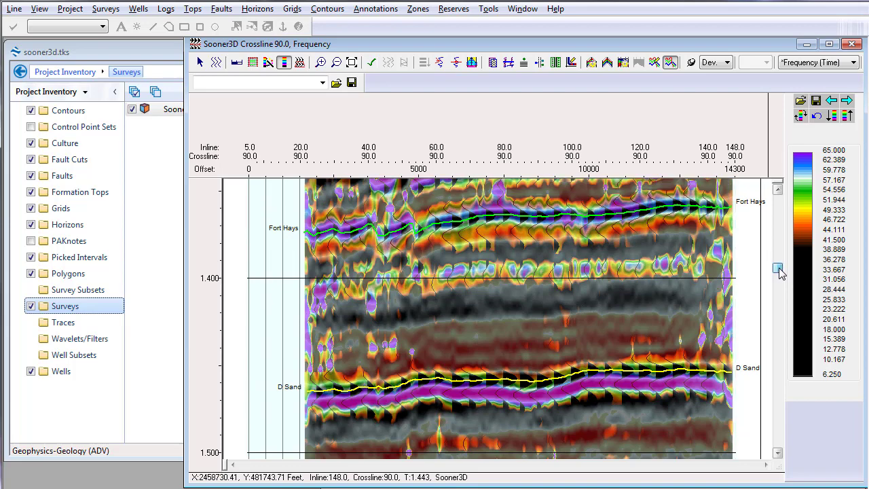
scroll(780, 271, "up", 3)
scroll(778, 268, "down", 3)
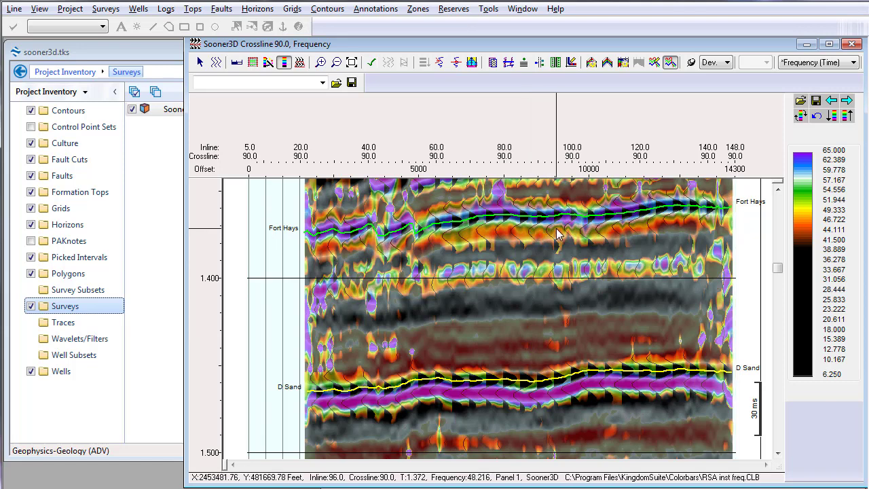
left_click(668, 63)
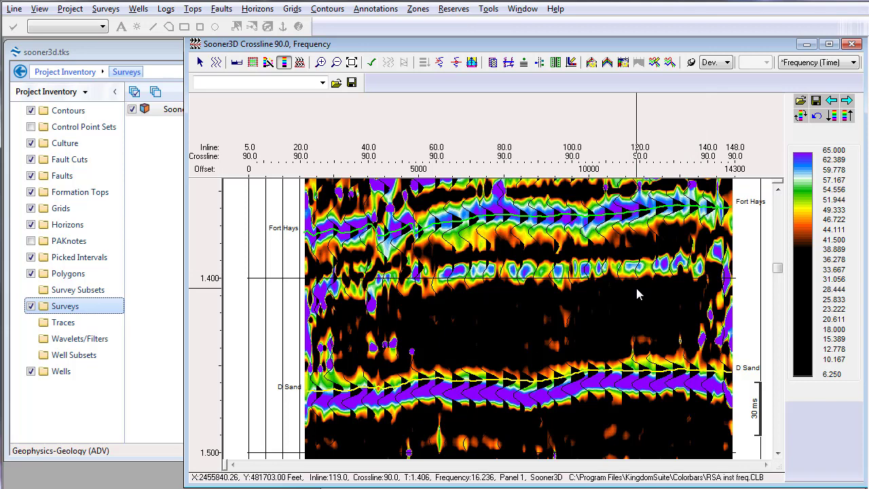
Step: Switch crossline 90.0 from Frequency back to Amplitudes (Time)
left_click(824, 62)
scroll(814, 78, "up", 3)
left_click(811, 72)
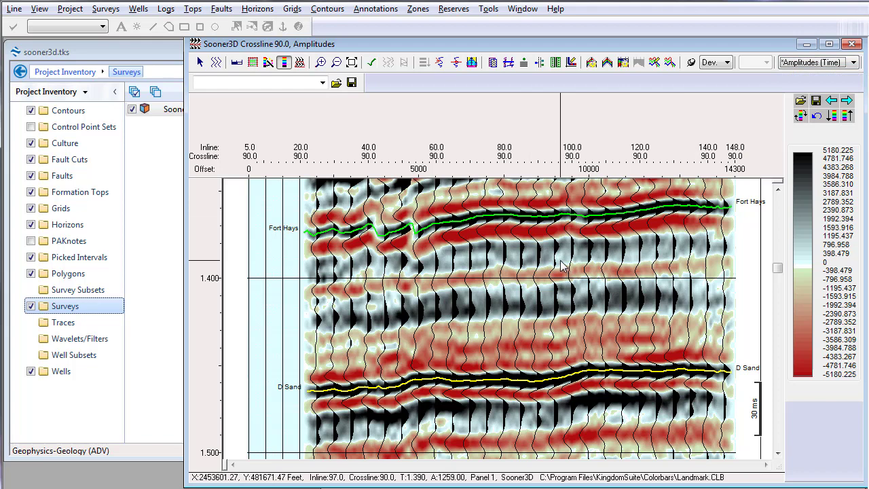
Step: Bring up the Tools trace calculation commands down to Survey Spectrum
left_click(490, 9)
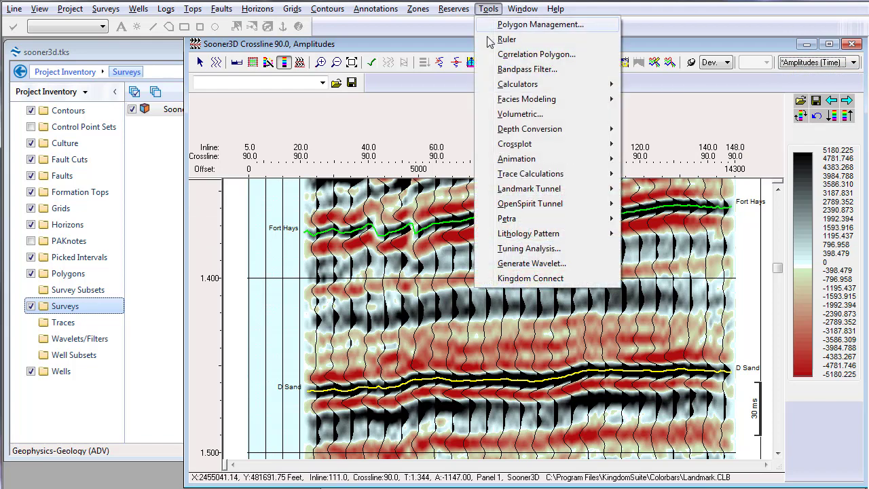
mouse_move(502, 130)
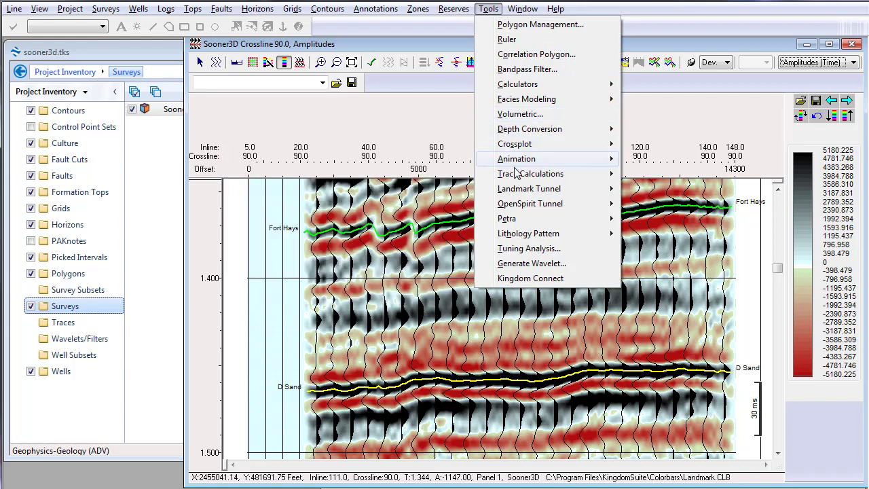
mouse_move(515, 184)
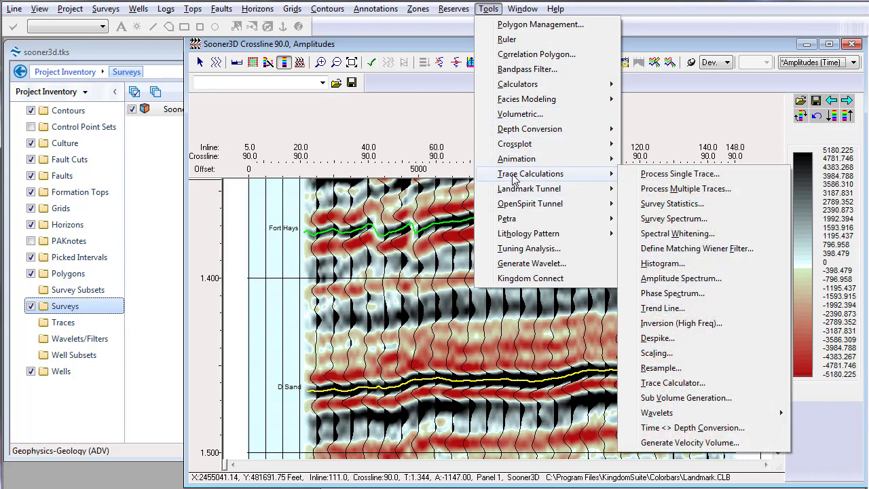
Step: Start Survey Spectrum on the Sooner3D survey and open its subset limits
left_click(674, 218)
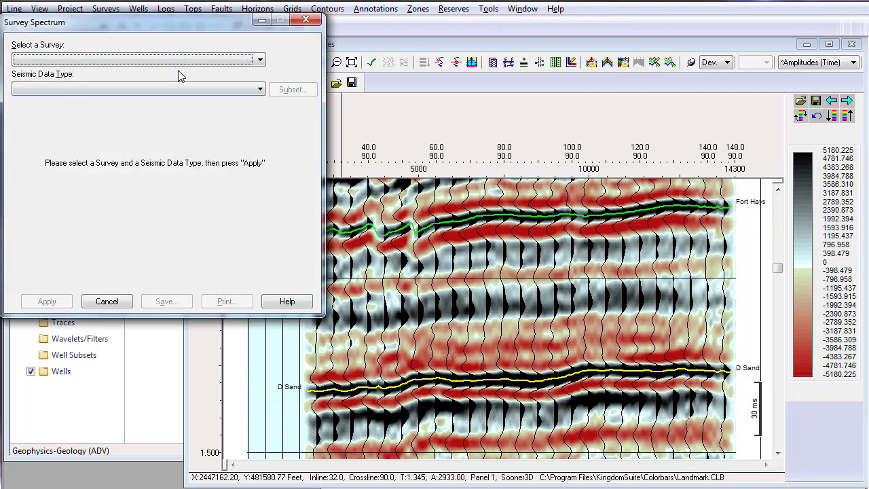
left_click(88, 60)
left_click(65, 71)
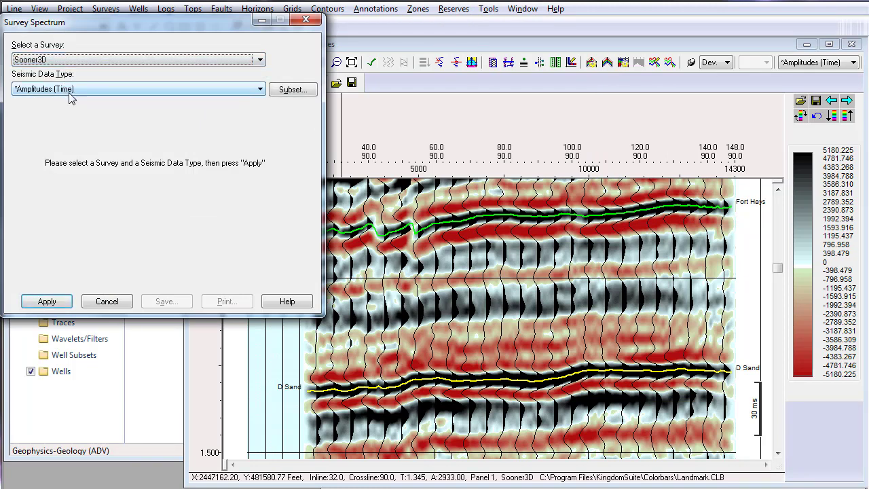
left_click(292, 90)
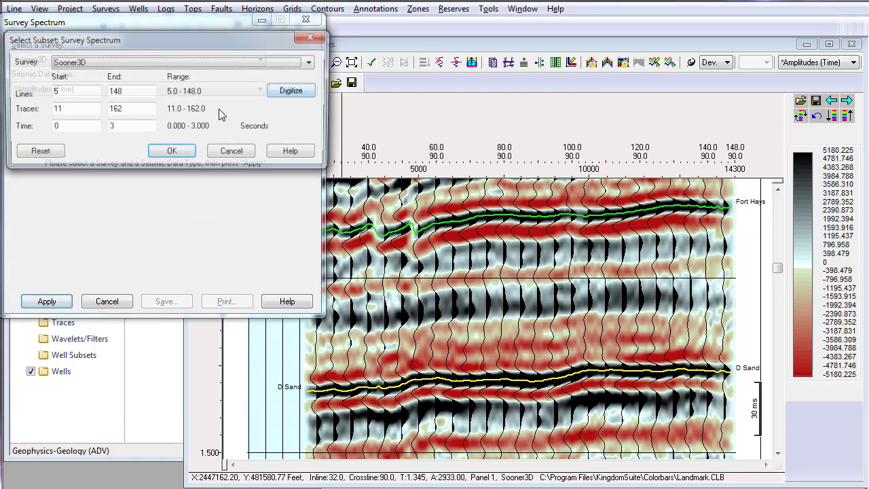
Step: Digitize lines 61–127 and traces 71–122, set time 1–2 s, and compute the spectrum
left_click(277, 94)
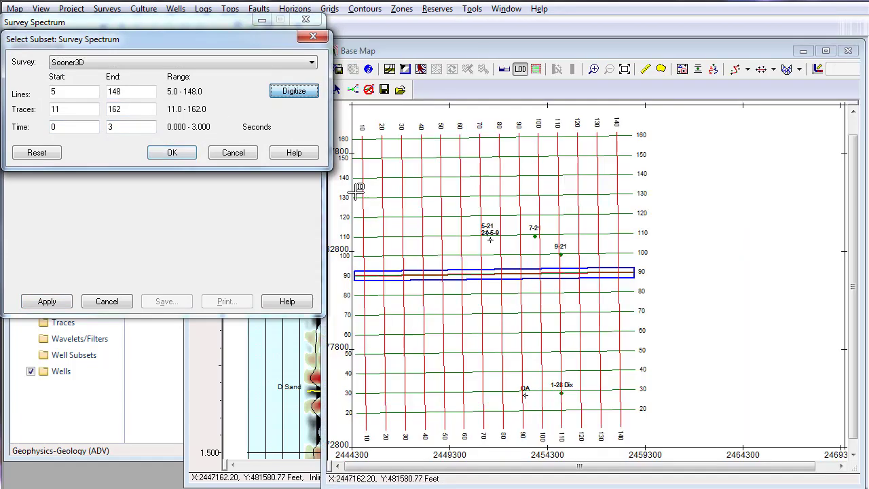
left_click(463, 210)
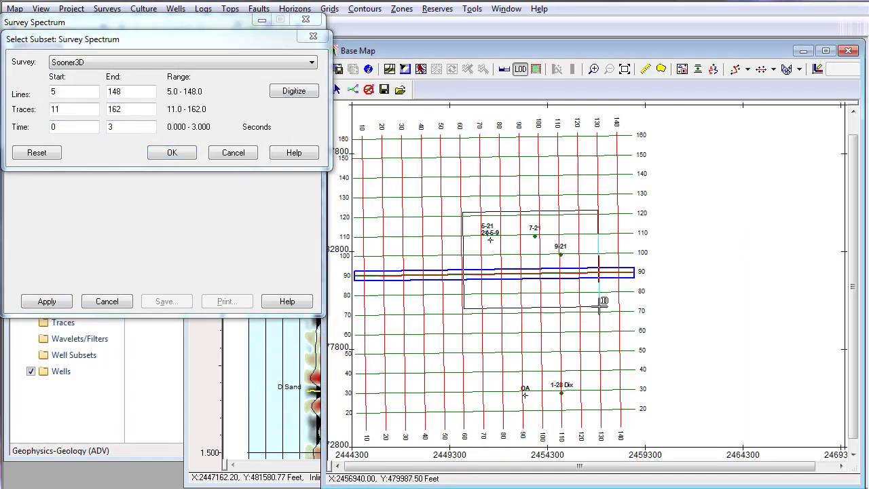
left_click(594, 311)
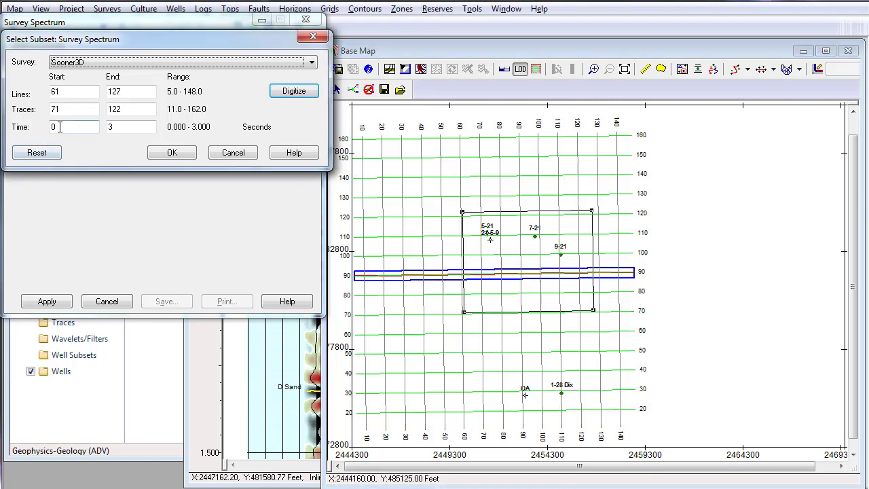
type("1")
key("Tab")
type("2")
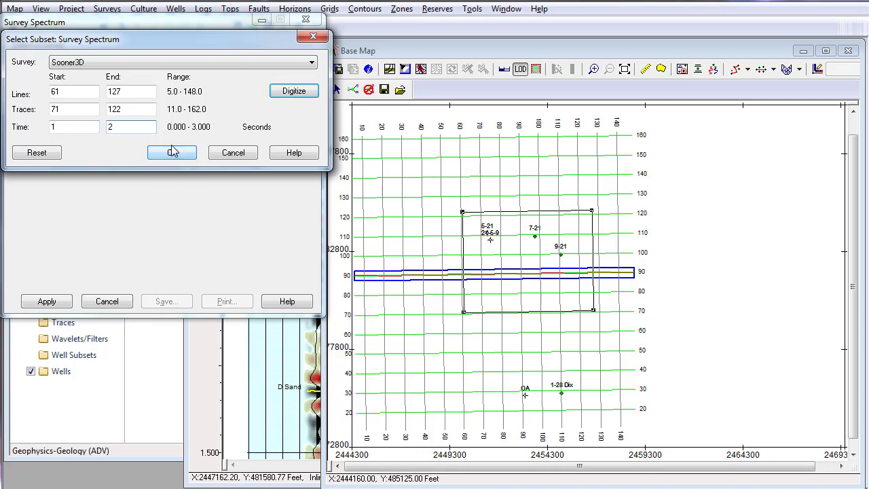
left_click(178, 154)
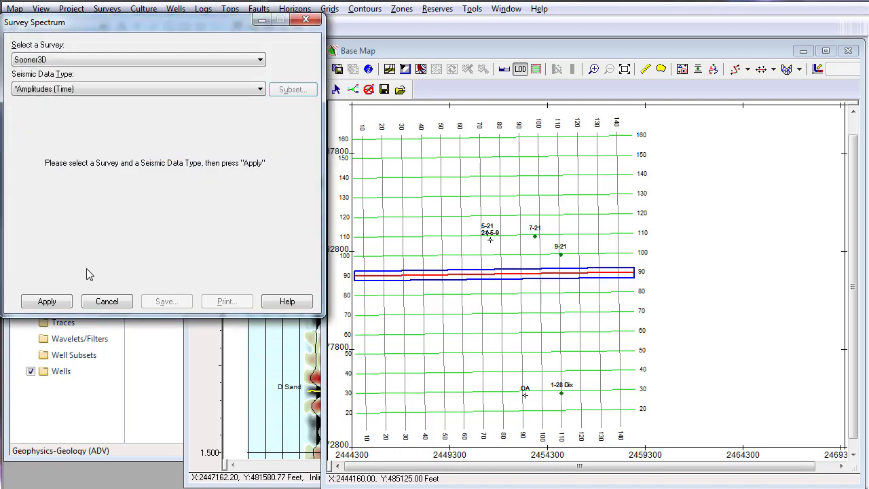
left_click(47, 303)
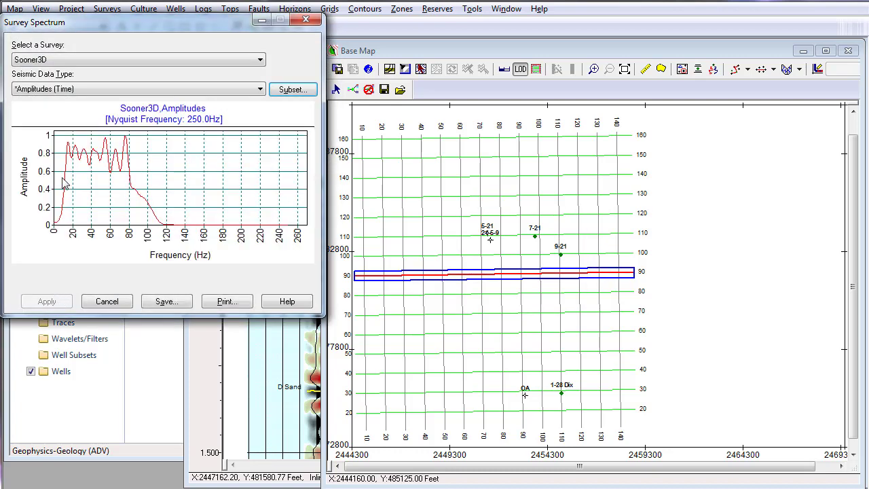
Step: Move the Survey Spectrum window aside and bring the Crossline 90.0 amplitude section forward
left_click_drag(109, 28, 272, 72)
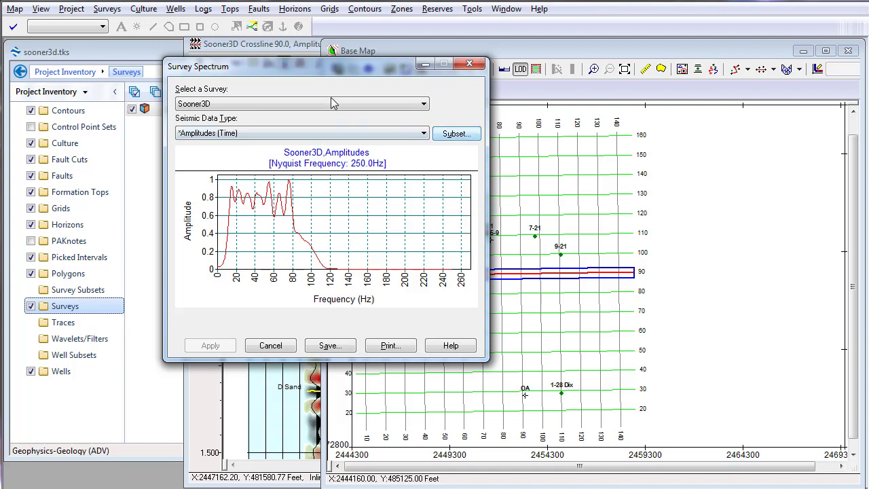
left_click_drag(293, 63, 242, 66)
left_click(256, 45)
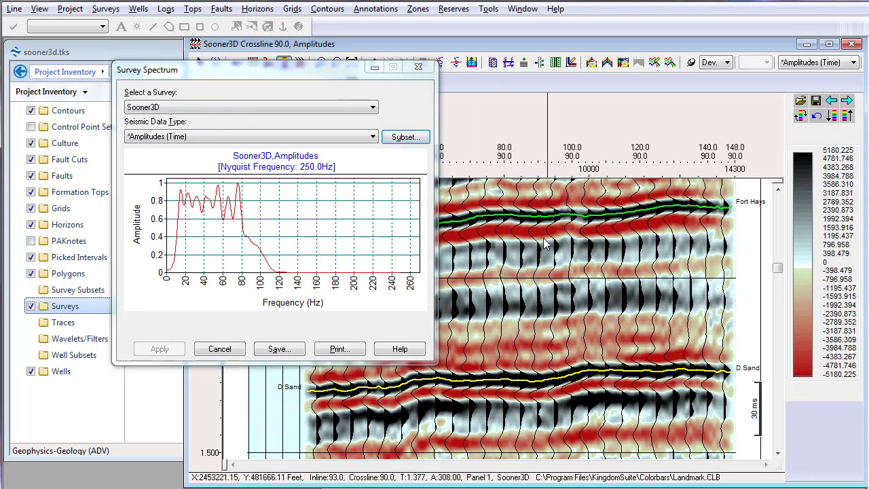
Step: Narrow the subset time window to a 1.4 s start and new end, then recompute the Sooner3D spectrum
left_click(400, 139)
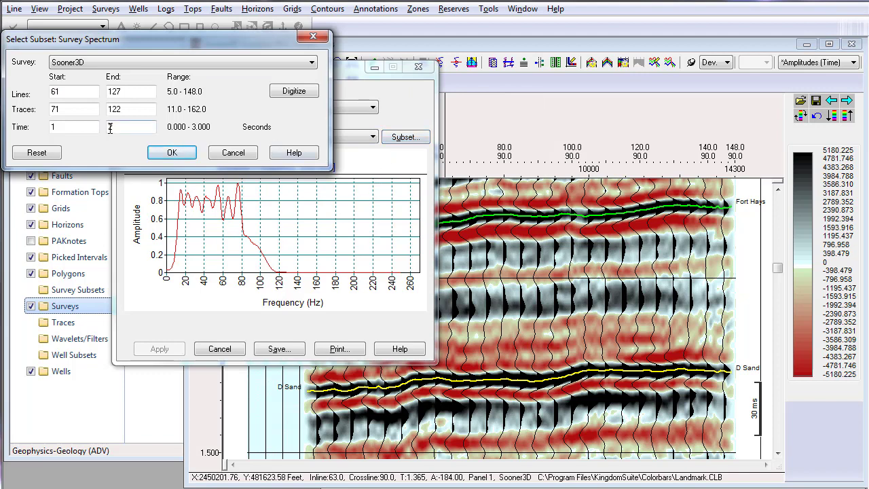
left_click_drag(83, 128, 34, 129)
type("1.4")
left_click_drag(129, 126, 43, 125)
key("BackSpace")
type("1")
left_click(160, 154)
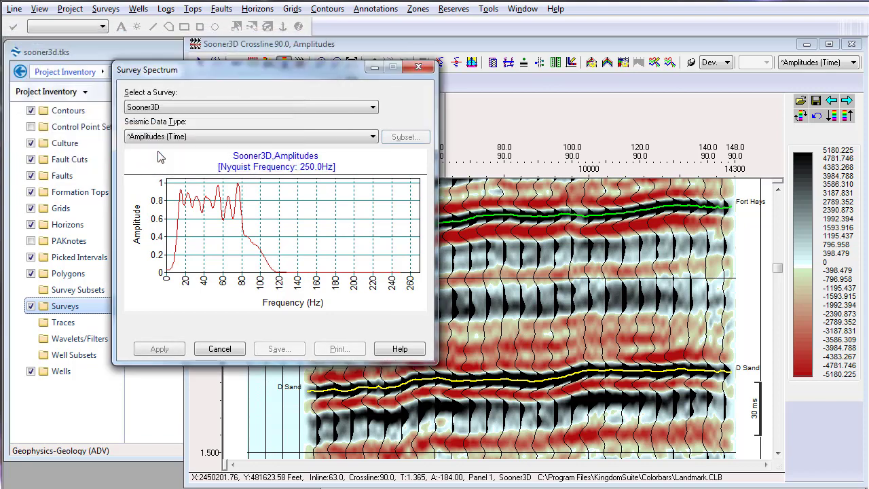
left_click(160, 349)
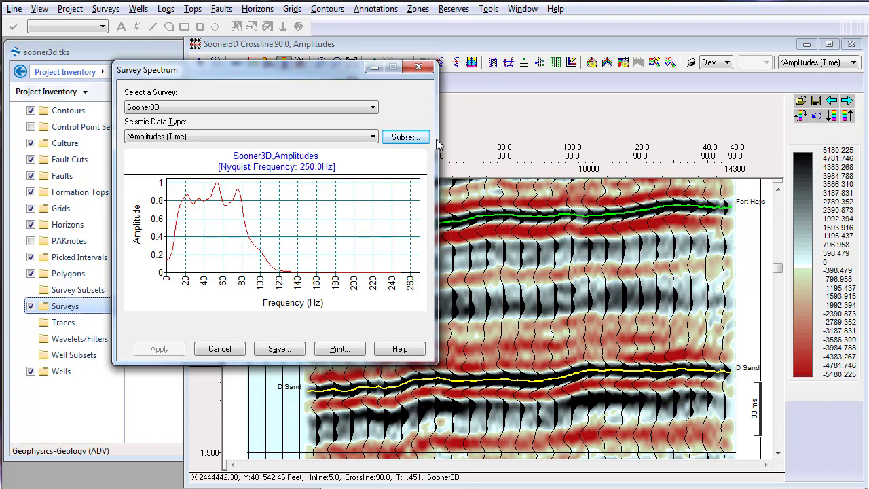
Step: Move the spectrum aside and set crossline 90's vertical scale to 20 inches per second
left_click(488, 86)
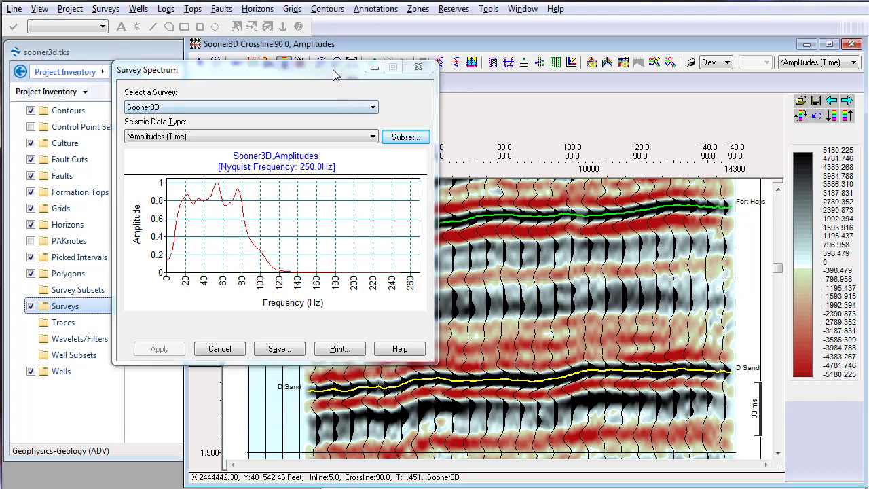
left_click_drag(334, 75, 97, 119)
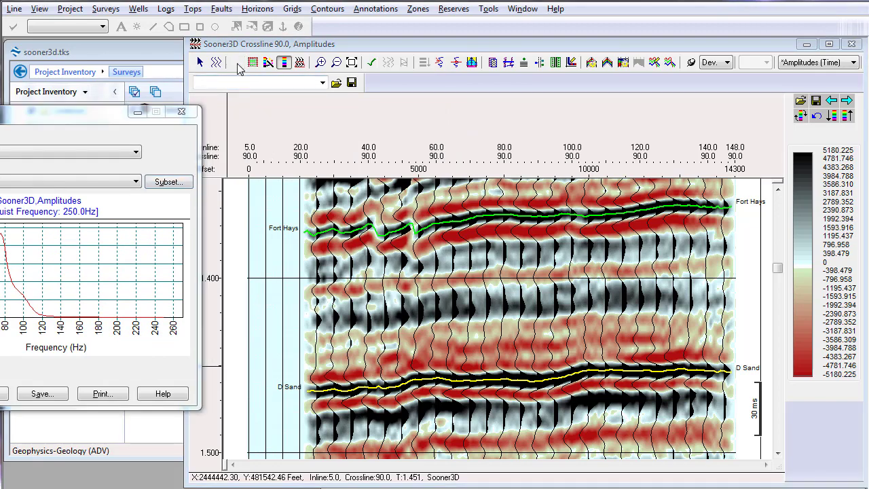
left_click(236, 63)
left_click(289, 115)
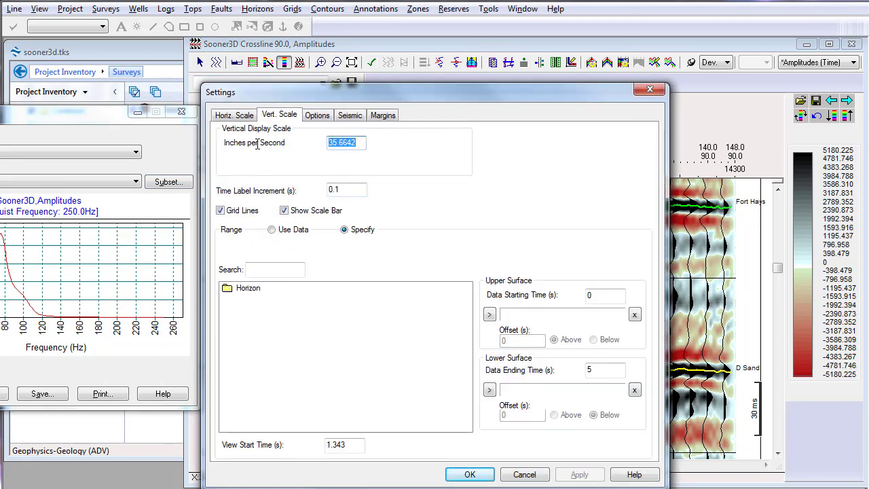
type("20")
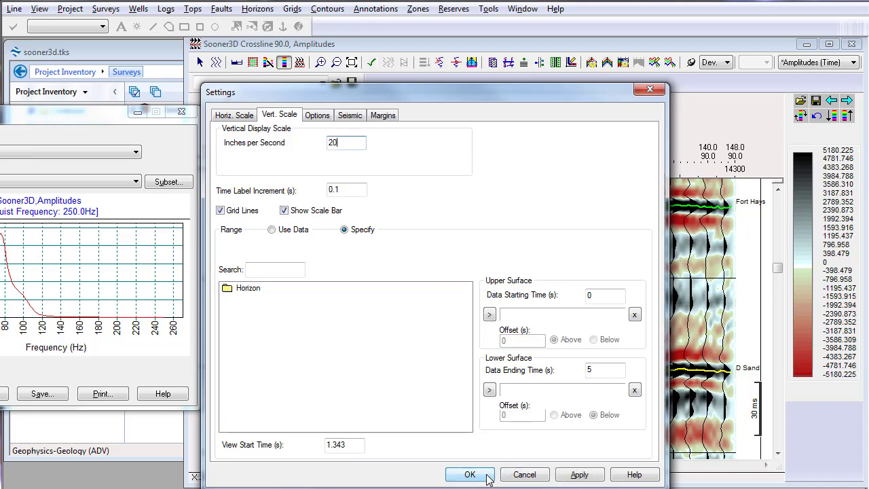
left_click(487, 476)
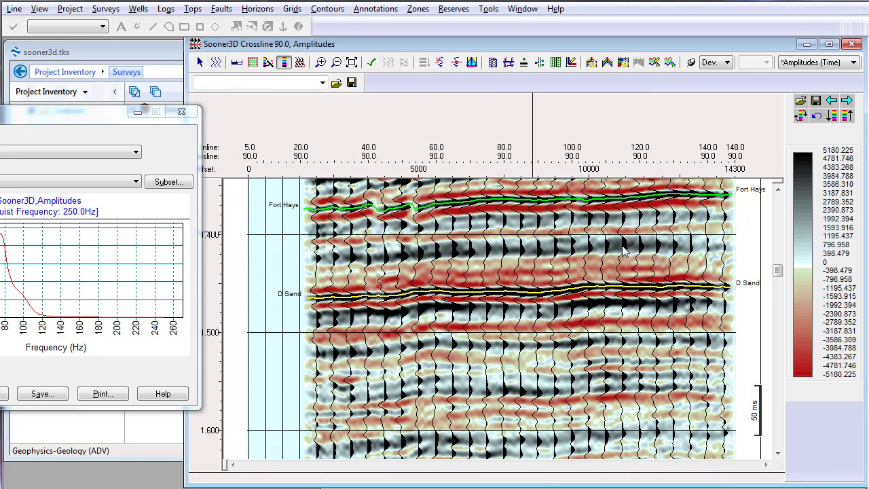
left_click_drag(778, 273, 780, 268)
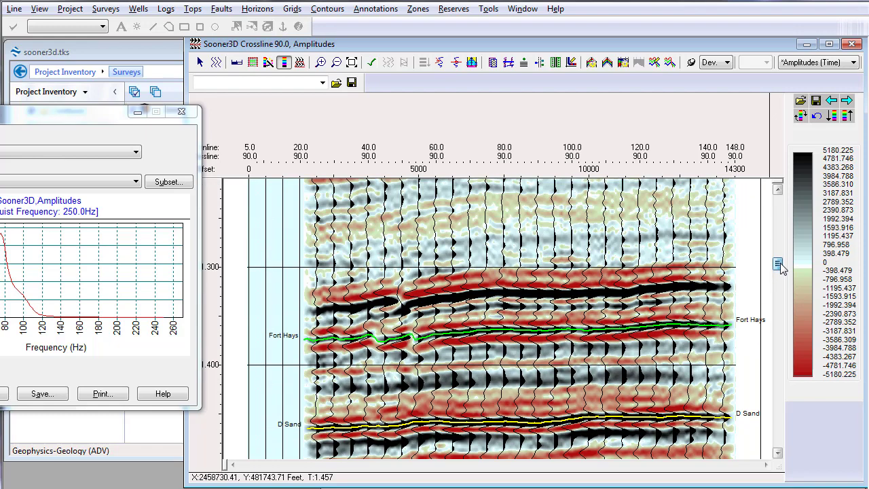
scroll(781, 268, "down", 1)
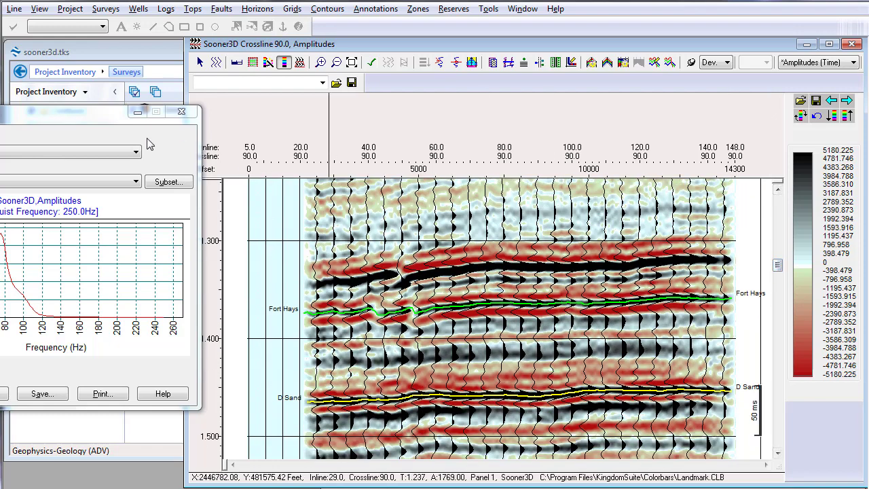
Step: Set the subset time window to 1.4–1.5 s, recompute the spectrum, and compare it with the section
left_click_drag(111, 120, 305, 100)
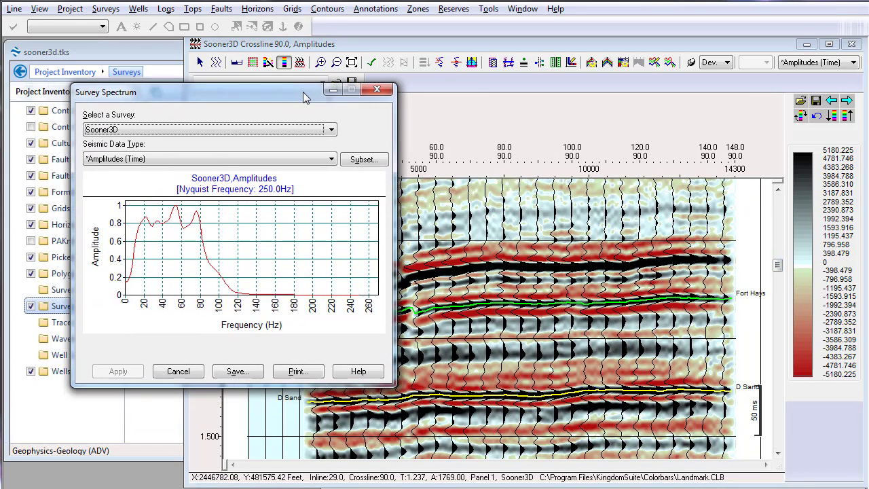
left_click(362, 160)
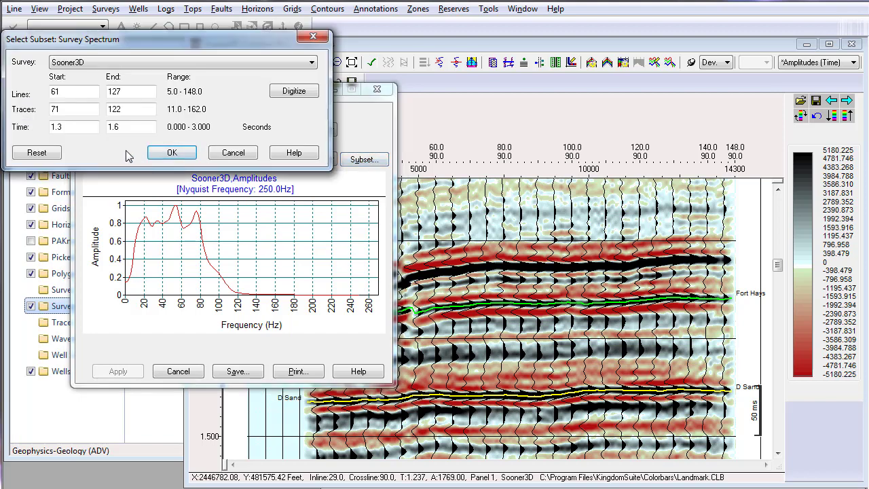
left_click_drag(82, 129, 47, 132)
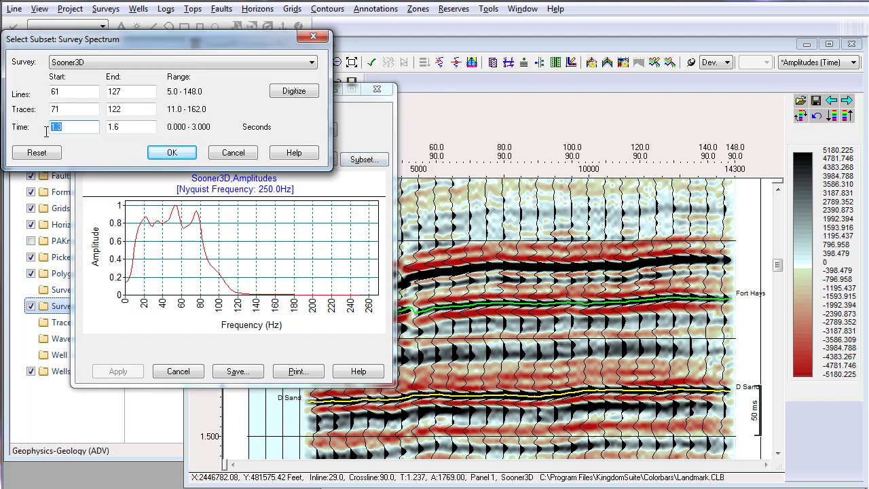
type("1.4")
left_click_drag(126, 129, 105, 132)
type("1.5")
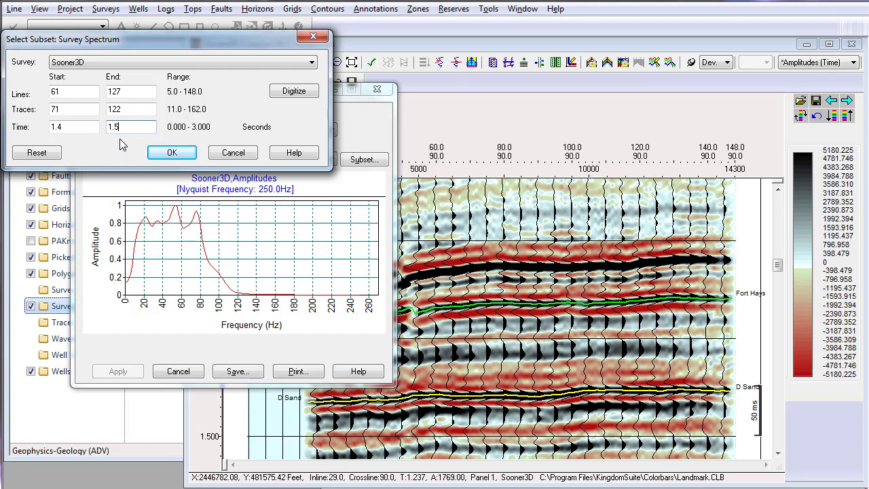
left_click(182, 156)
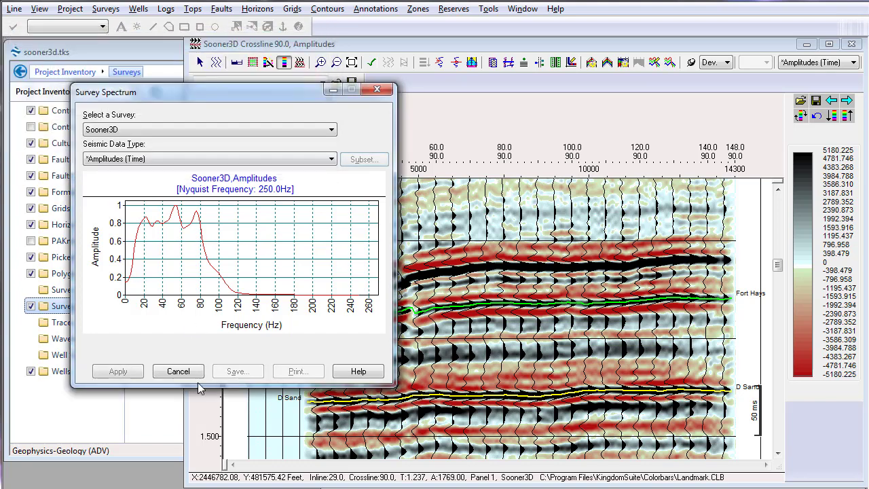
left_click(126, 374)
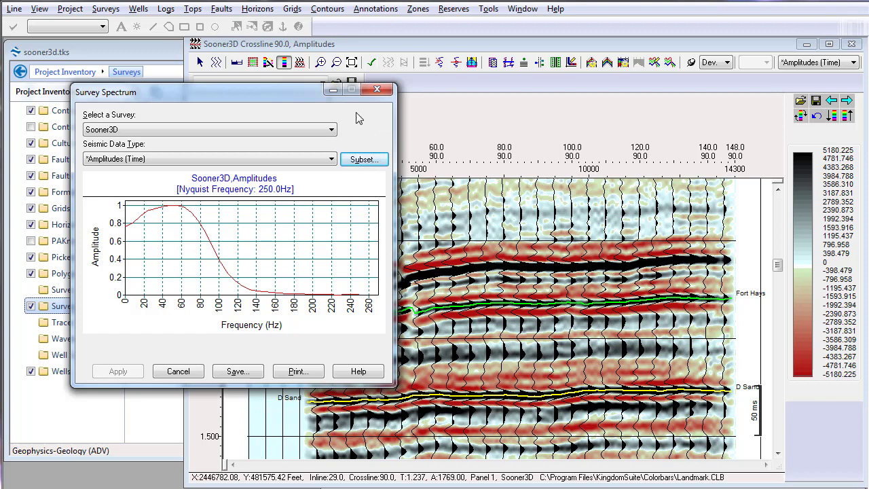
left_click_drag(304, 93, 102, 170)
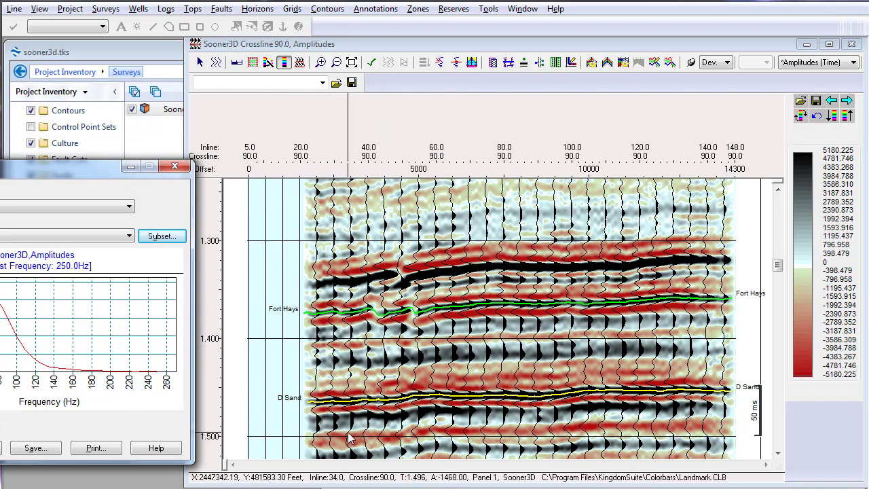
left_click_drag(56, 168, 319, 78)
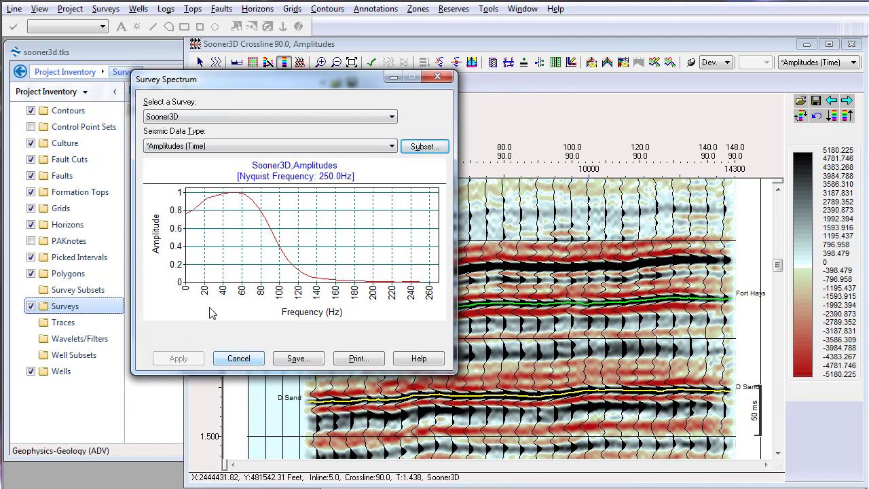
Step: Change the subset Time Start to 1.3 s and recompute the Sooner3D amplitude spectrum
left_click(424, 147)
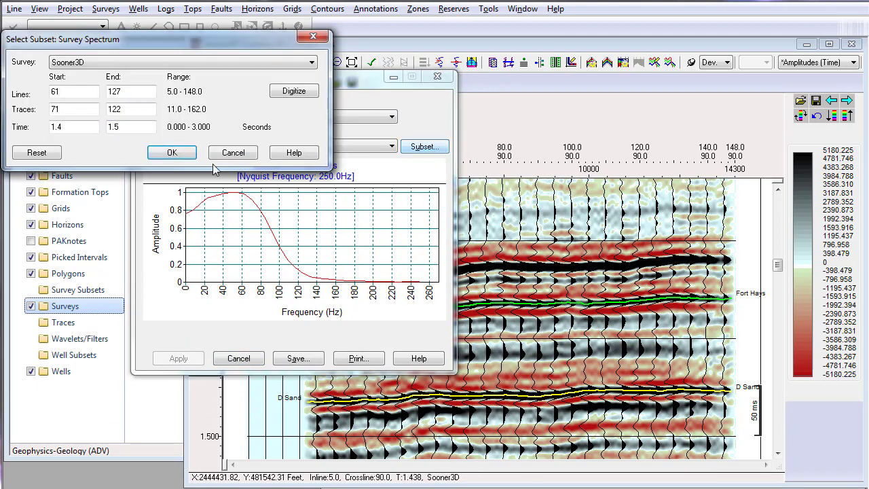
left_click(480, 85)
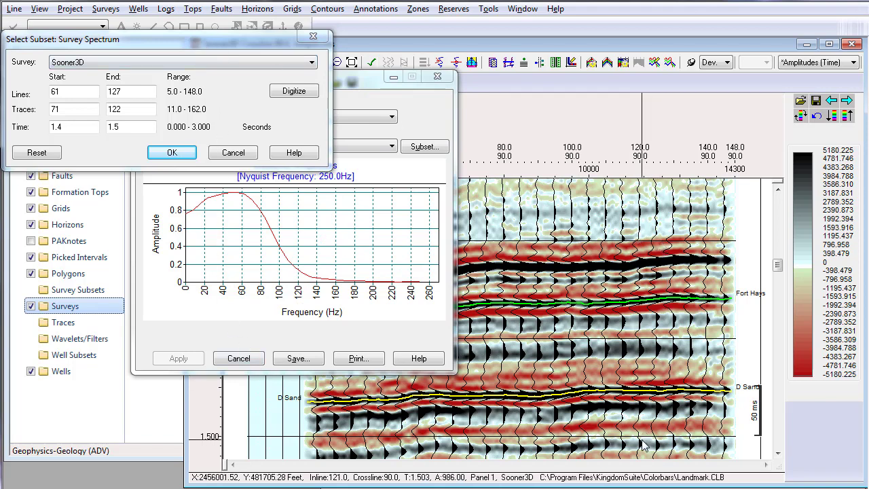
double_click(93, 128)
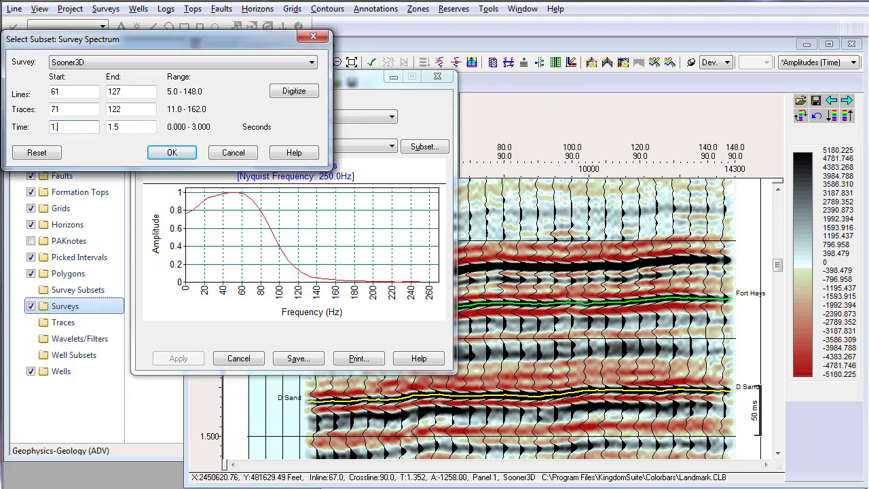
type("1.3")
left_click(172, 153)
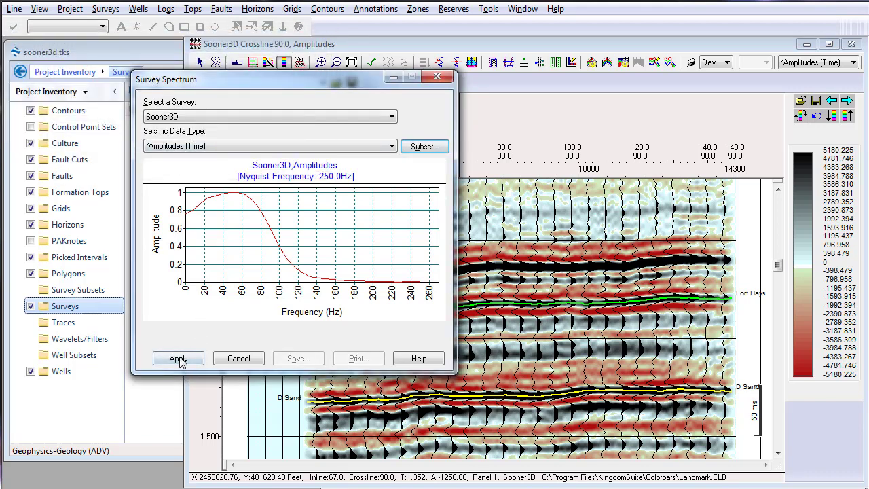
left_click(179, 359)
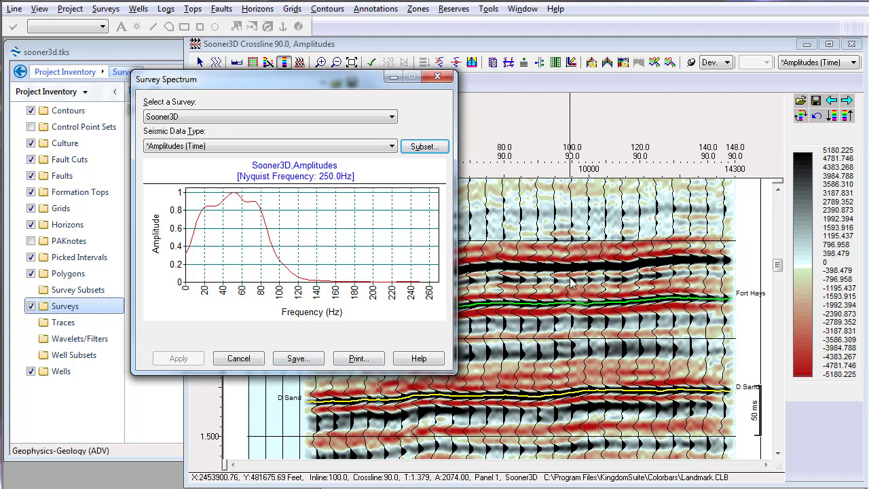
Step: Cancel the Survey Spectrum, show crossline 90 as Frequency (Time), then revert to Amplitudes (Time)
left_click(238, 358)
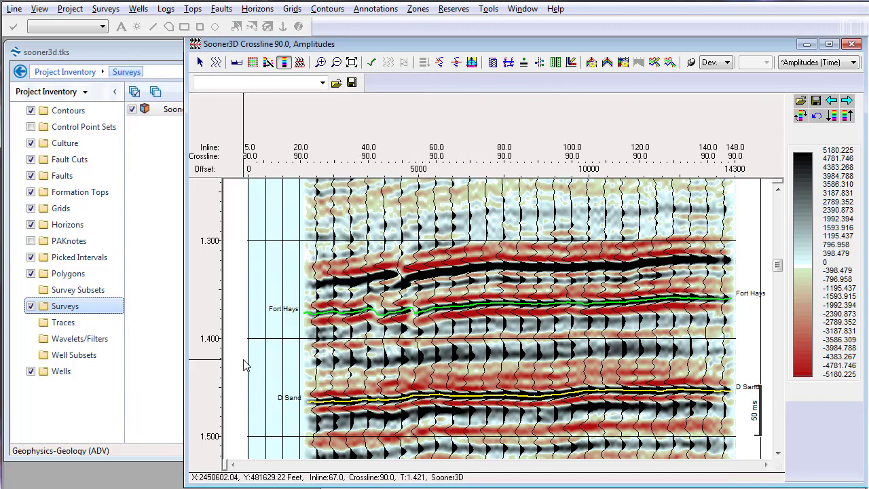
left_click(818, 64)
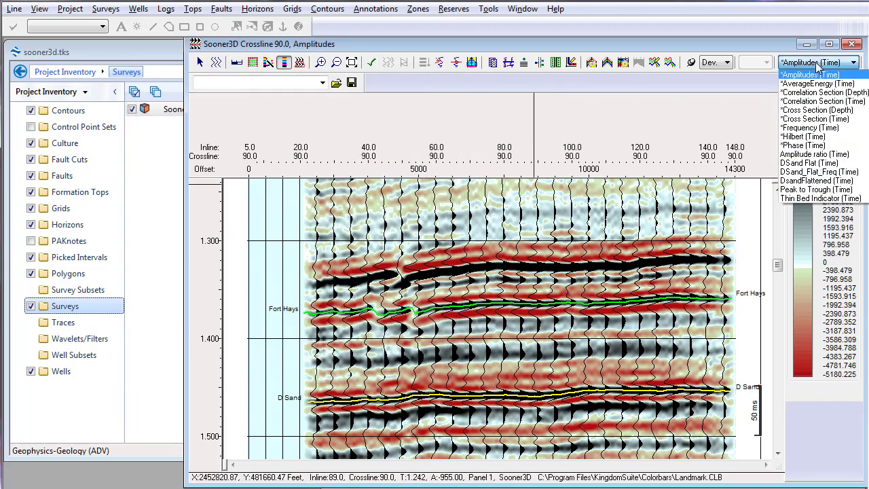
left_click(801, 127)
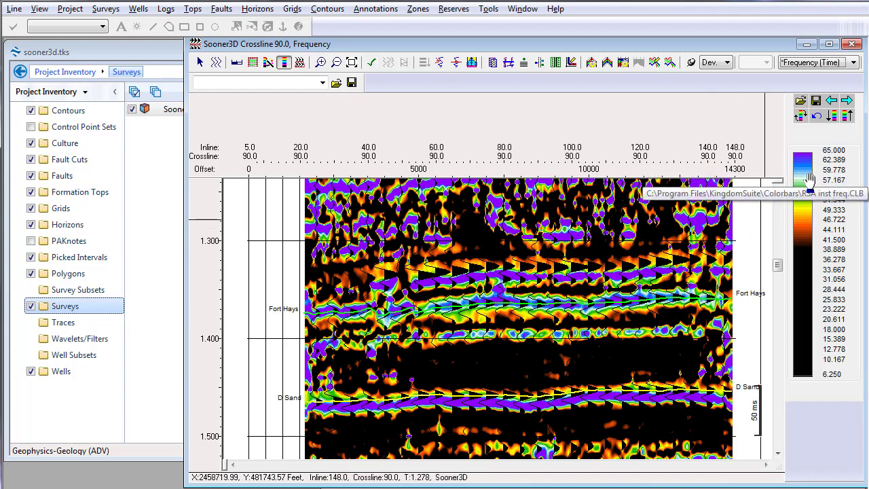
left_click(827, 63)
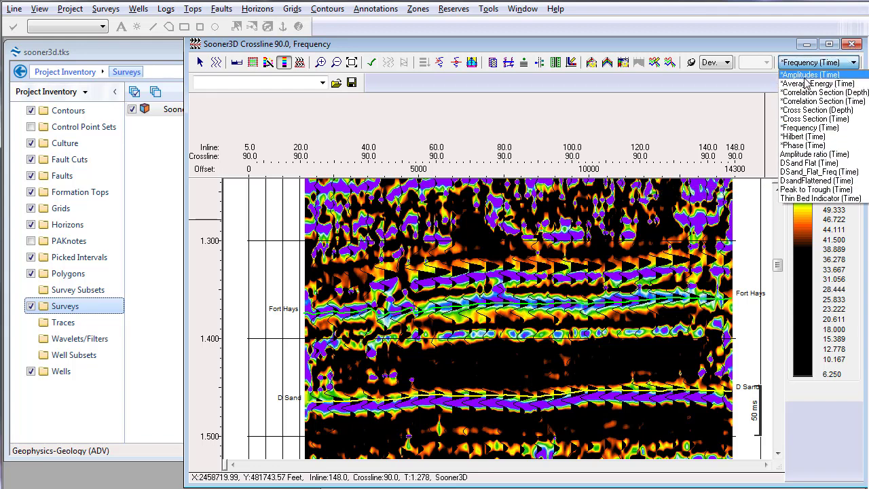
left_click(803, 76)
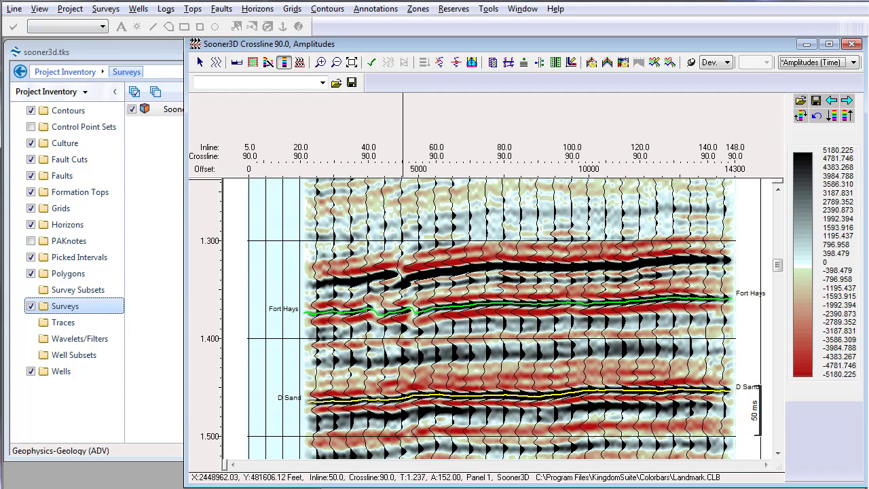
Step: Open the Help Center's Seismic Attributes - Rock Solid Attributes topic
left_click(73, 11)
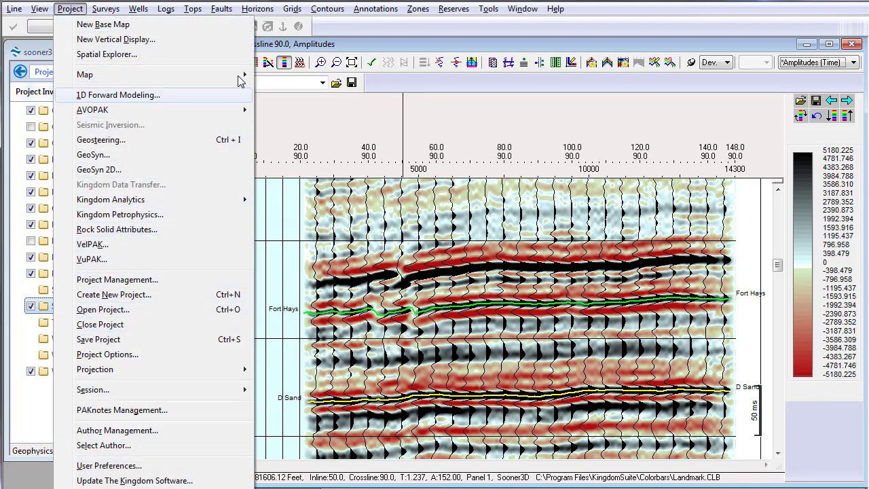
left_click(257, 9)
left_click(555, 9)
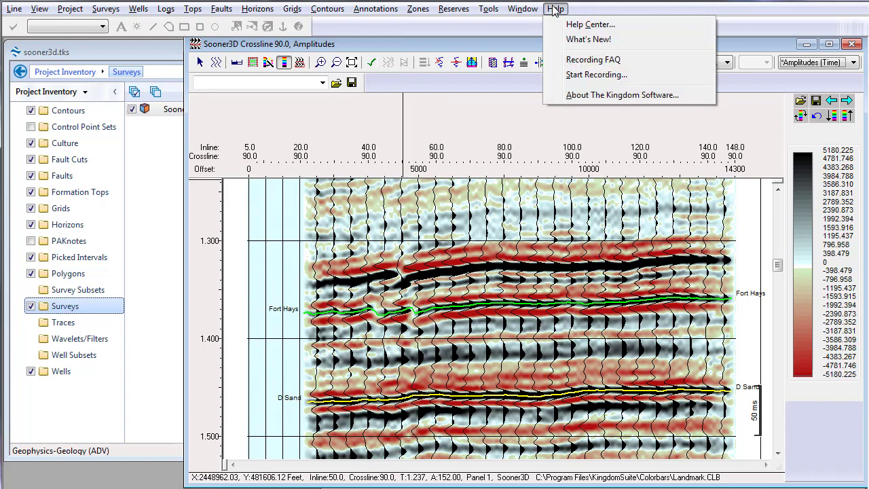
left_click(569, 26)
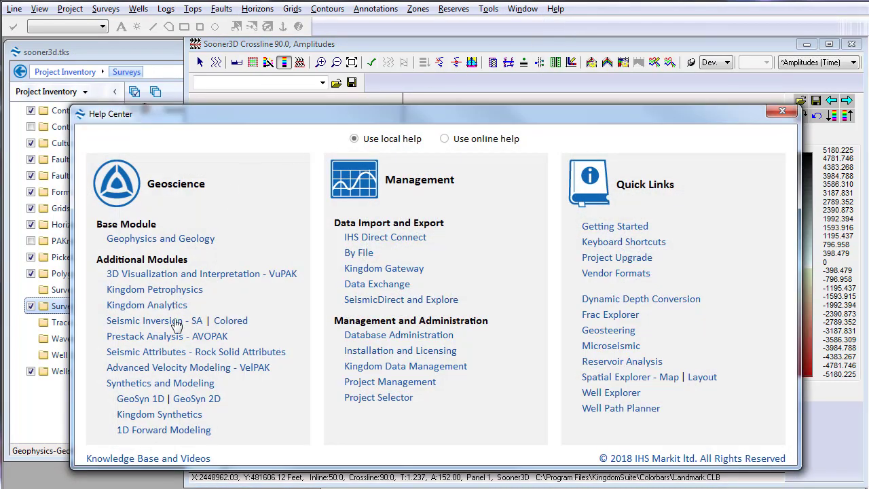
left_click(165, 356)
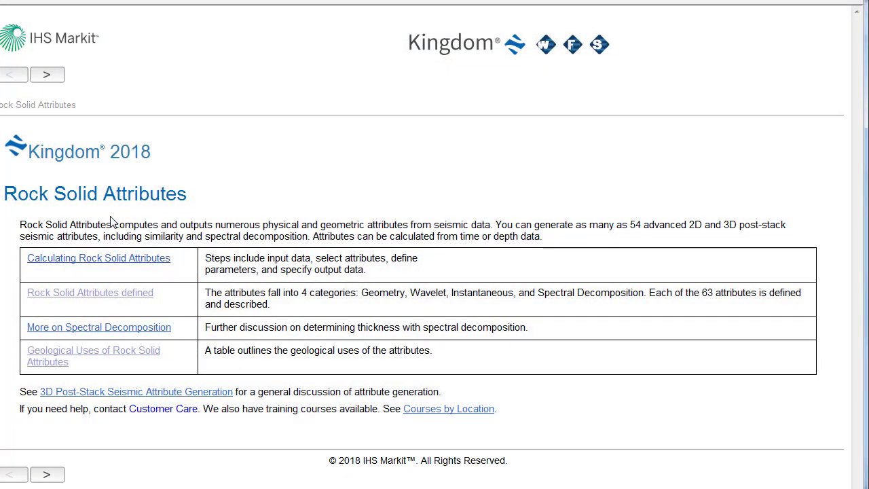
Step: Read the Imaginary Part, Instantaneous Frequency and Instantaneous Phase definitions, then open Geological Uses
left_click(72, 299)
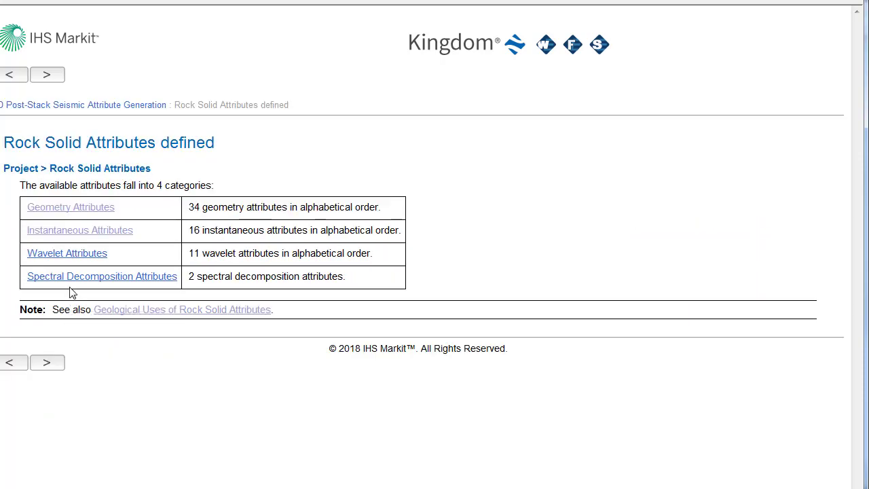
left_click(92, 235)
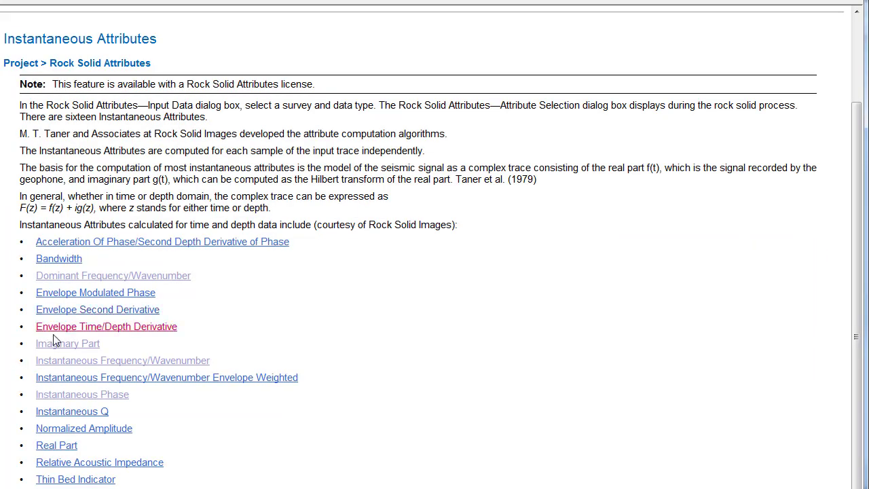
left_click(77, 346)
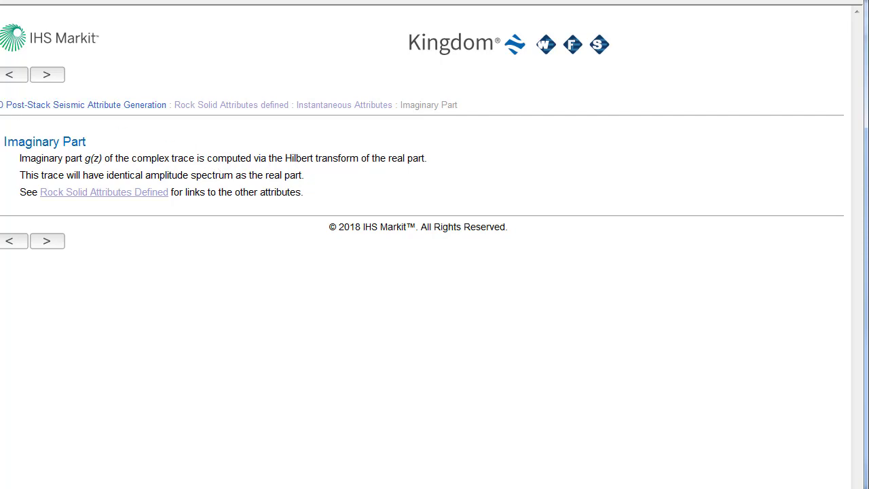
key("alt+Left")
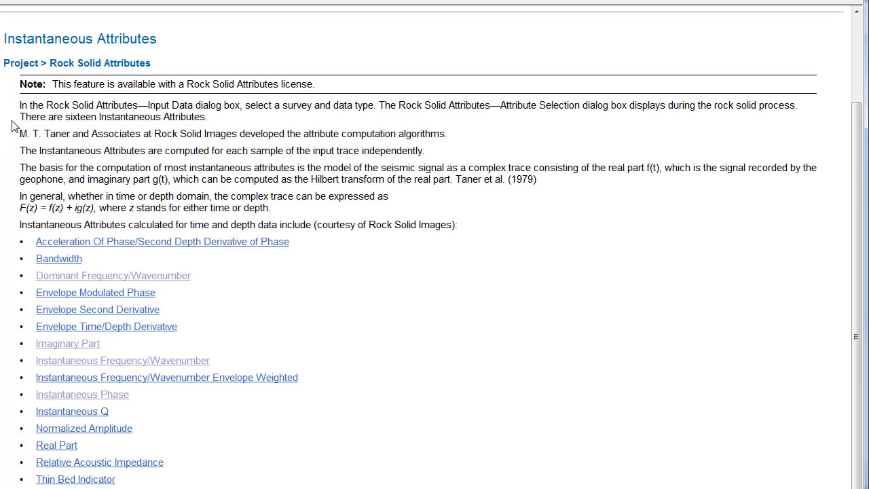
left_click(86, 365)
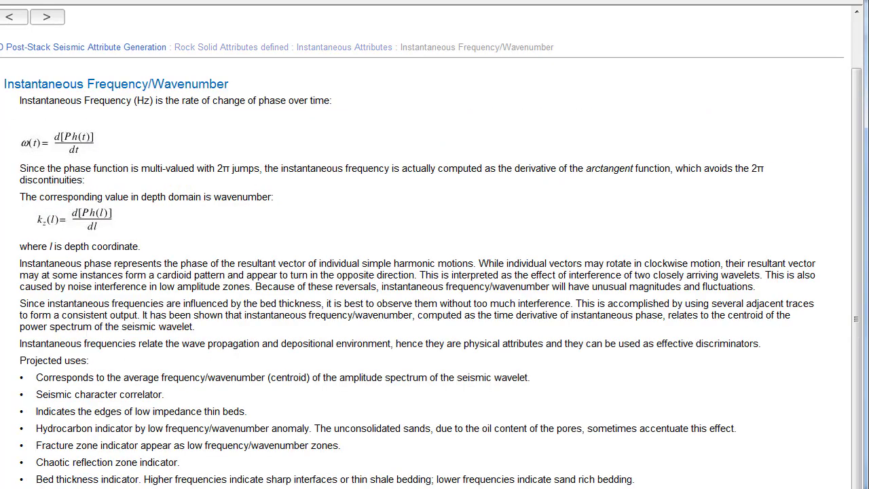
key("alt+Left")
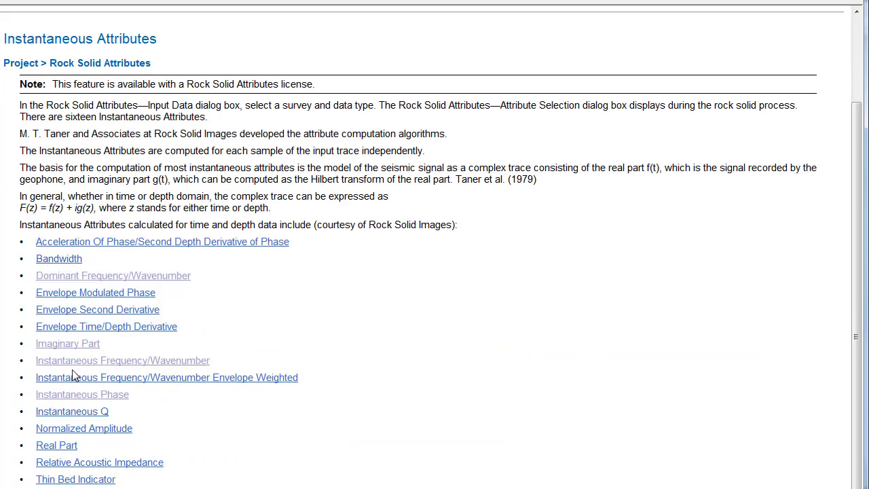
left_click(73, 396)
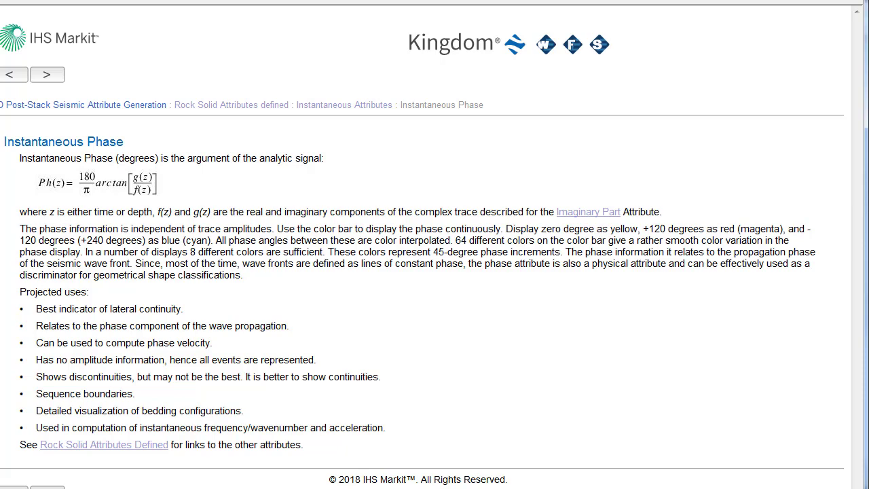
key("alt+Left")
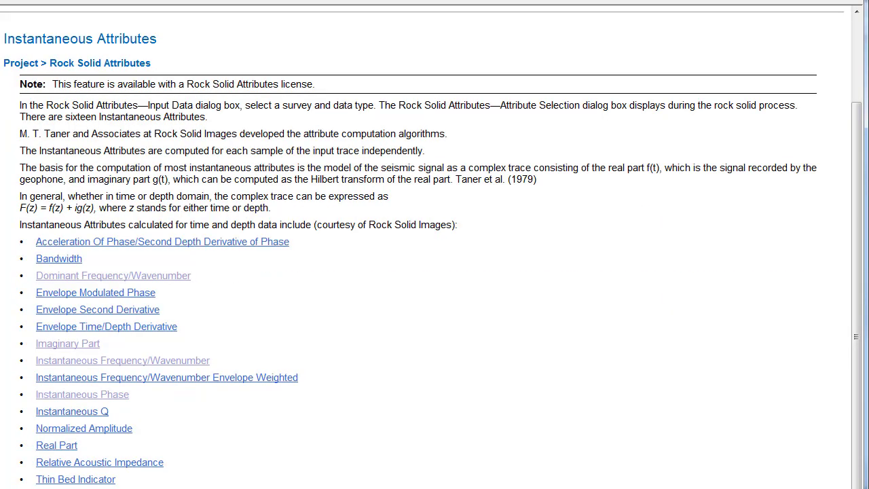
key("alt+Left")
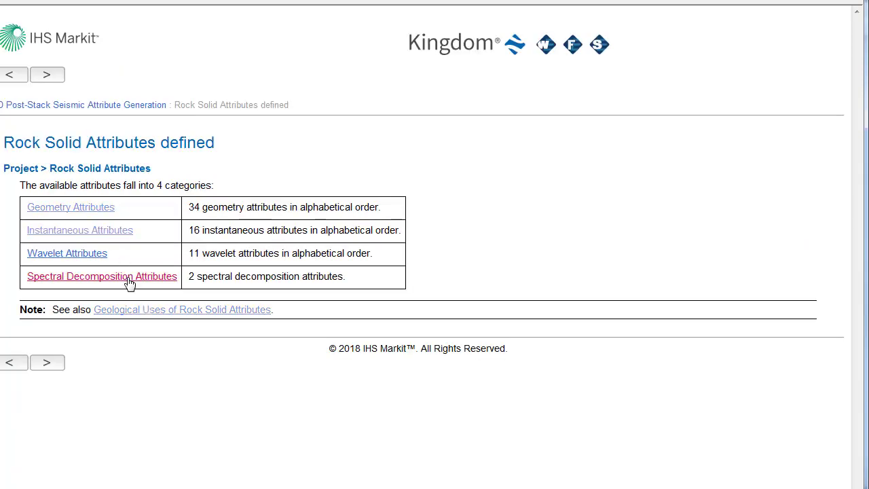
left_click(144, 310)
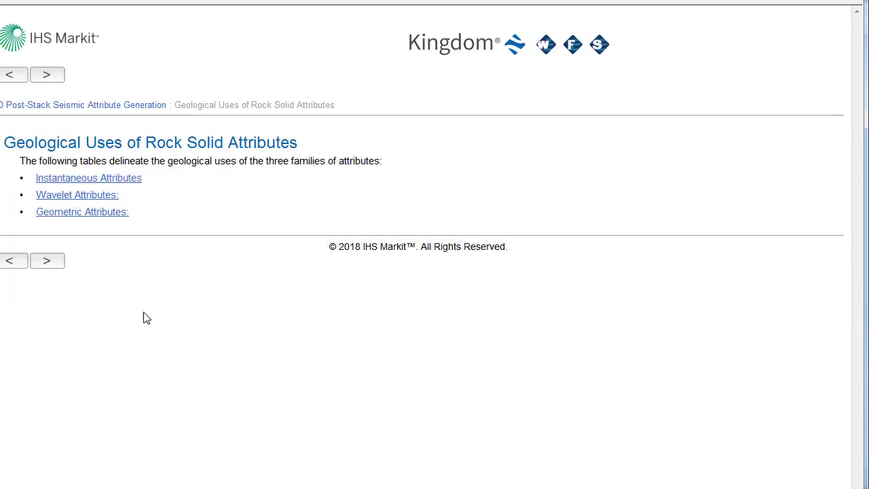
Step: Review the Instantaneous Attributes geological-uses table
left_click(70, 180)
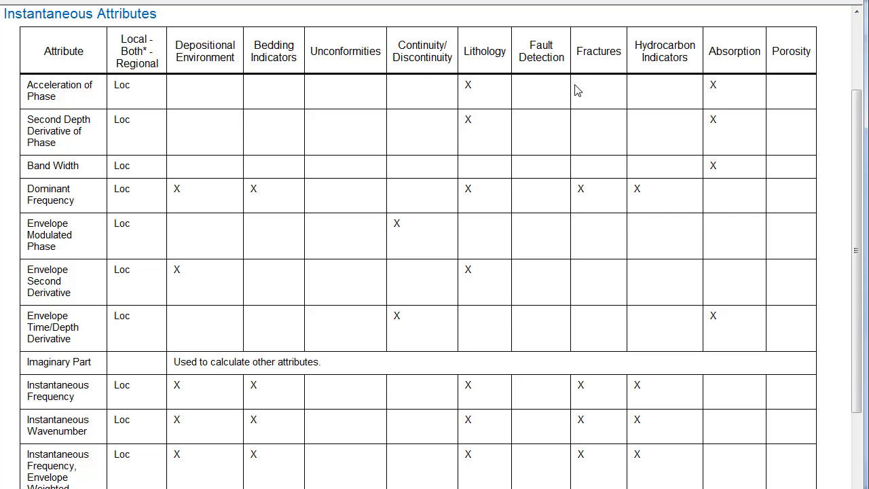
scroll(580, 190, "down", 5)
scroll(580, 192, "up", 5)
key("alt+Left")
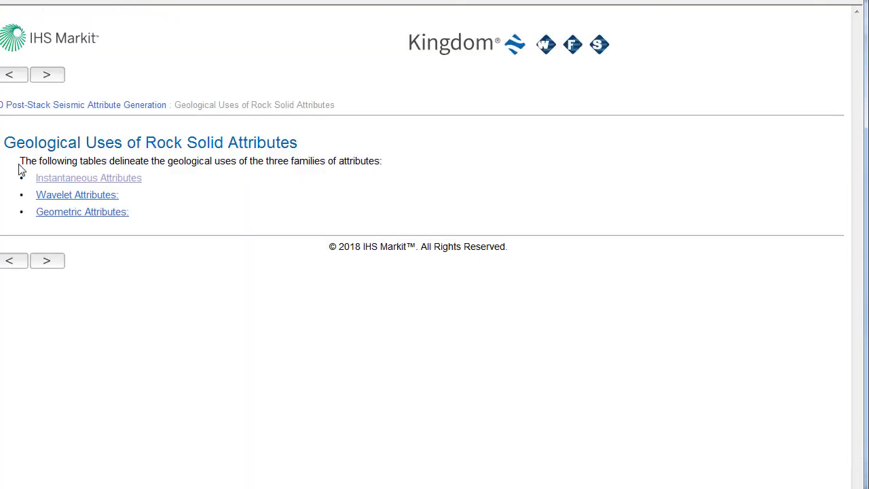
Step: Review the Geometric Attributes geological-uses table, then close the help pages
left_click(73, 212)
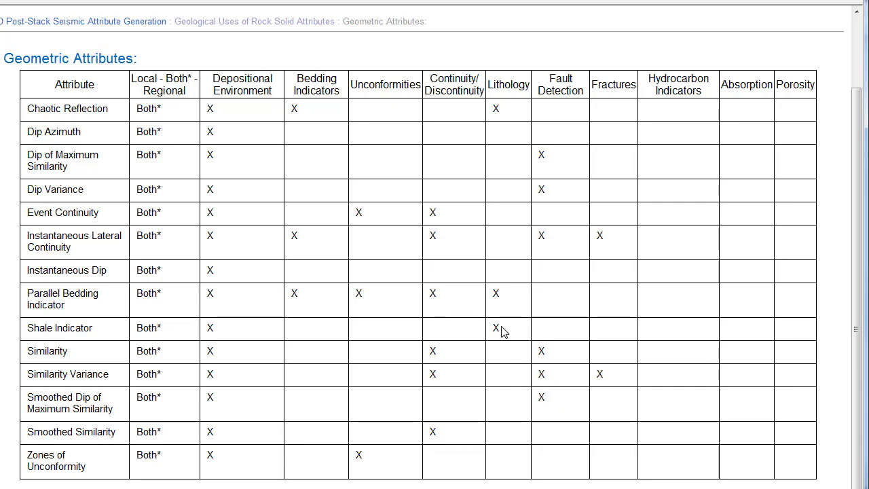
scroll(500, 330, "up", 1)
scroll(500, 330, "down", 1)
key("alt+Left")
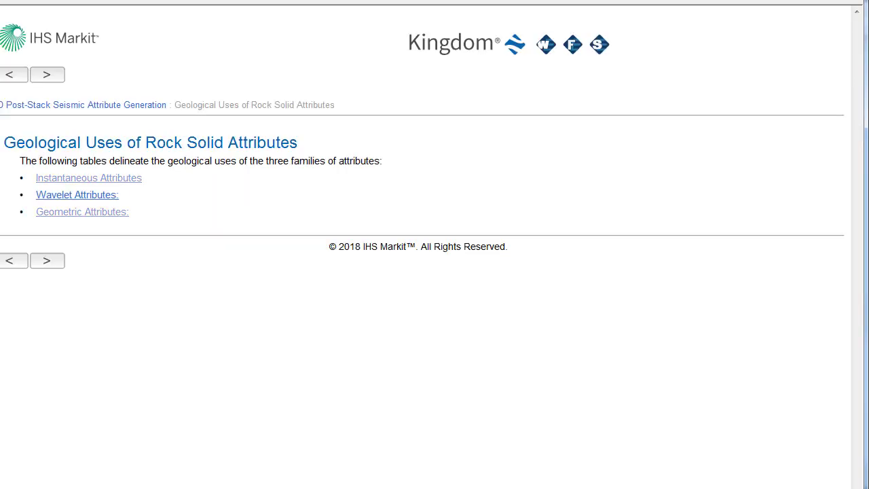
key("alt+F4")
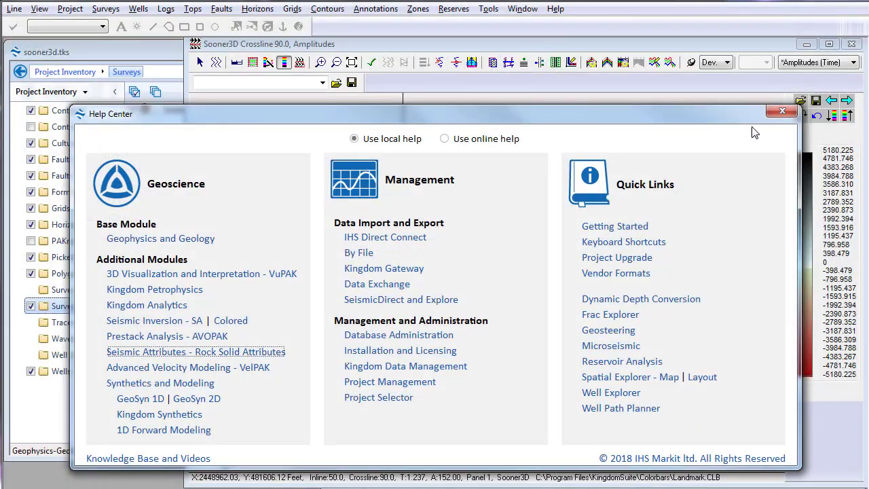
Step: Close the Help Center and map the D Sand (Demo) horizon's Amplitudes from Project Inventory
left_click(780, 113)
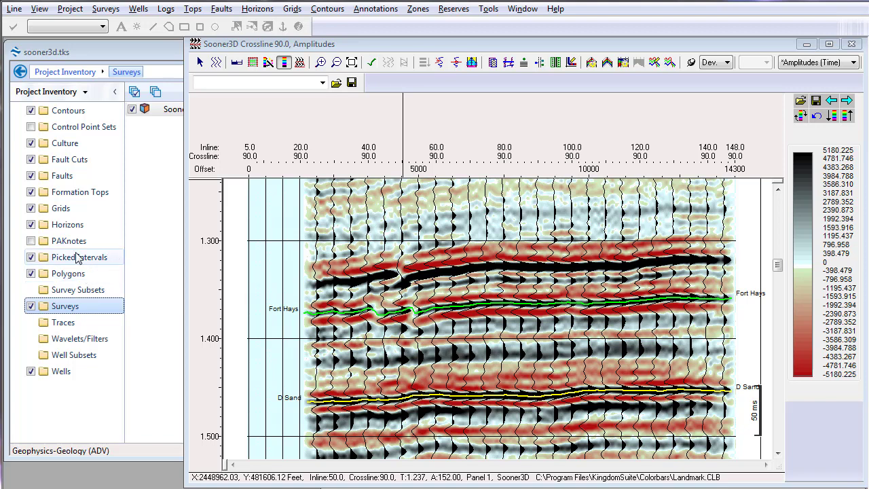
left_click(67, 225)
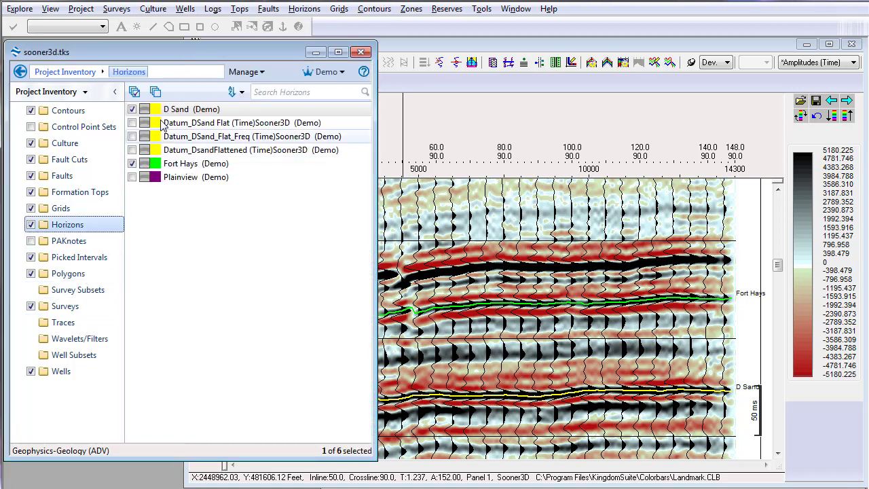
double_click(173, 110)
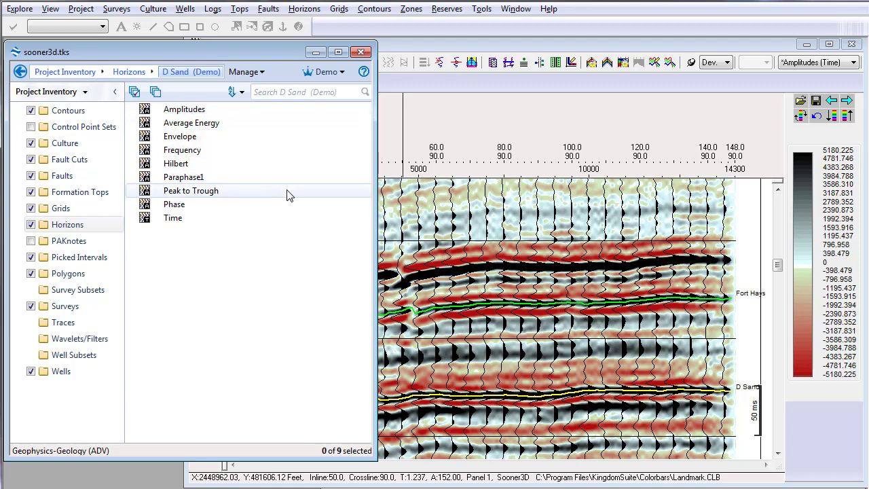
left_click(185, 111)
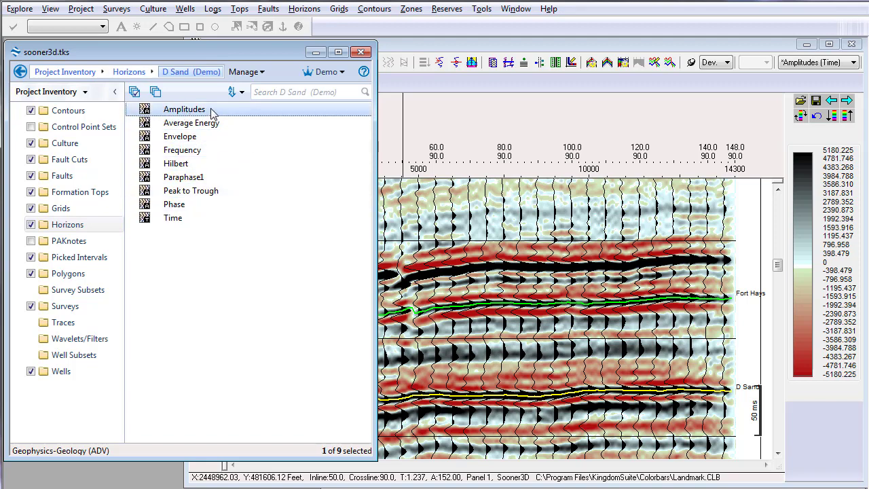
double_click(210, 110)
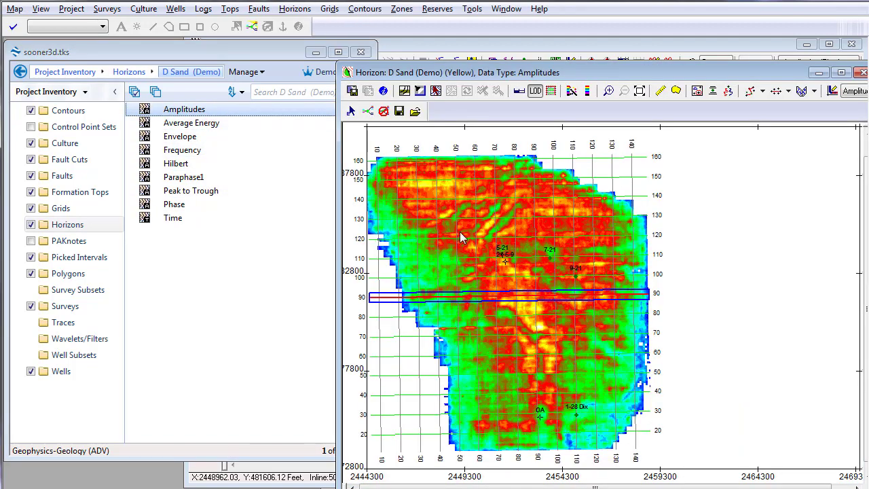